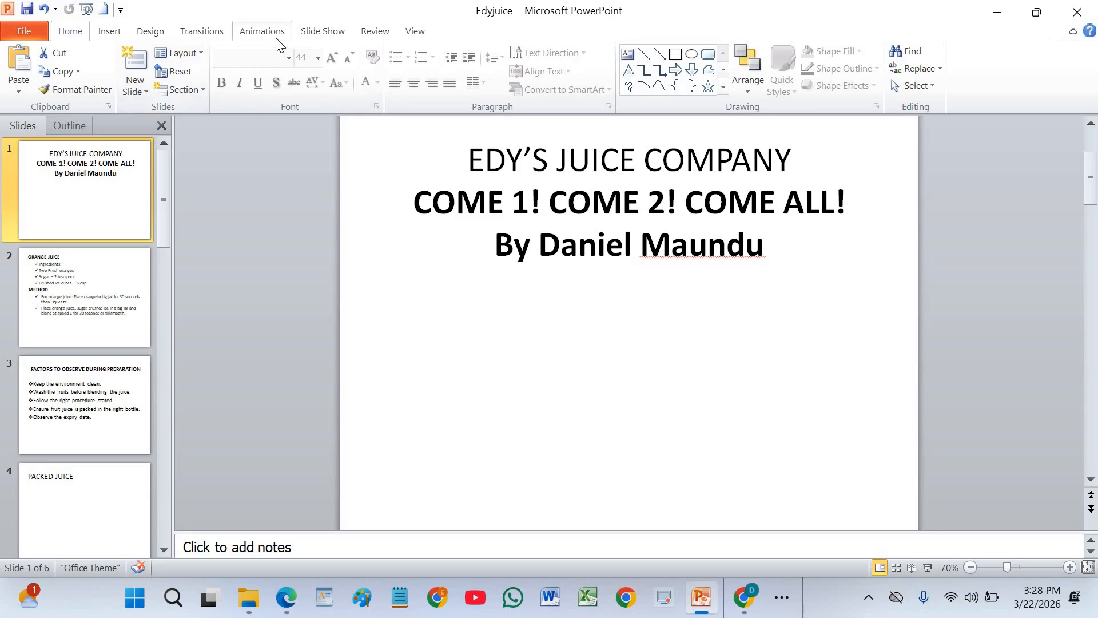
Add the surname flagged as misspelled in slide 1's title text to the spelling dictionary
{"action": "left_click", "coordinate": [275, 38]}
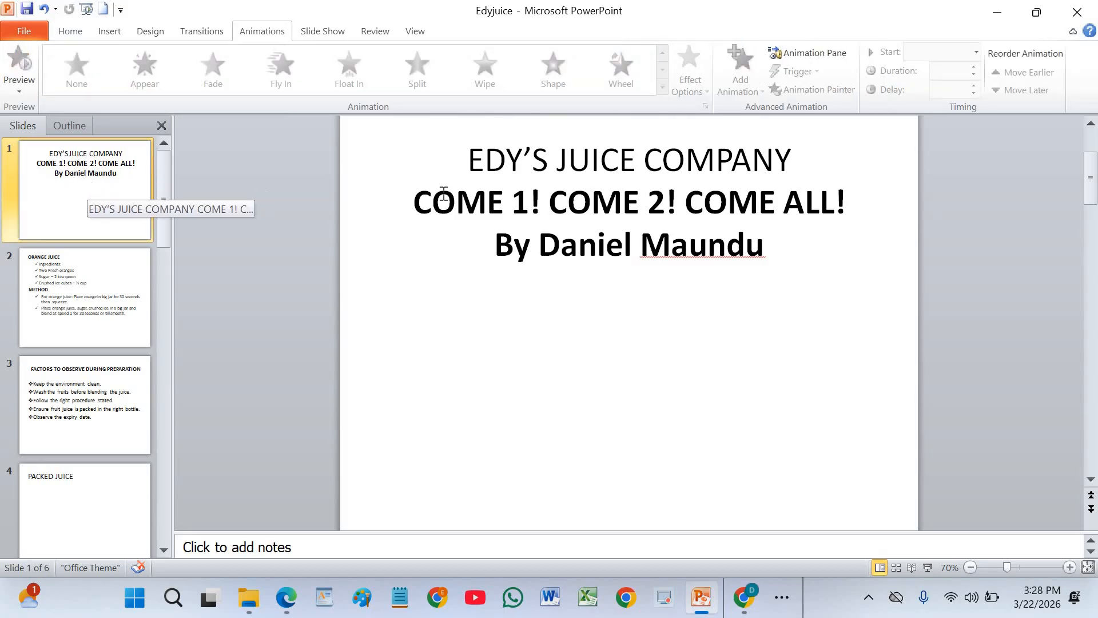
{"action": "left_click", "coordinate": [647, 203]}
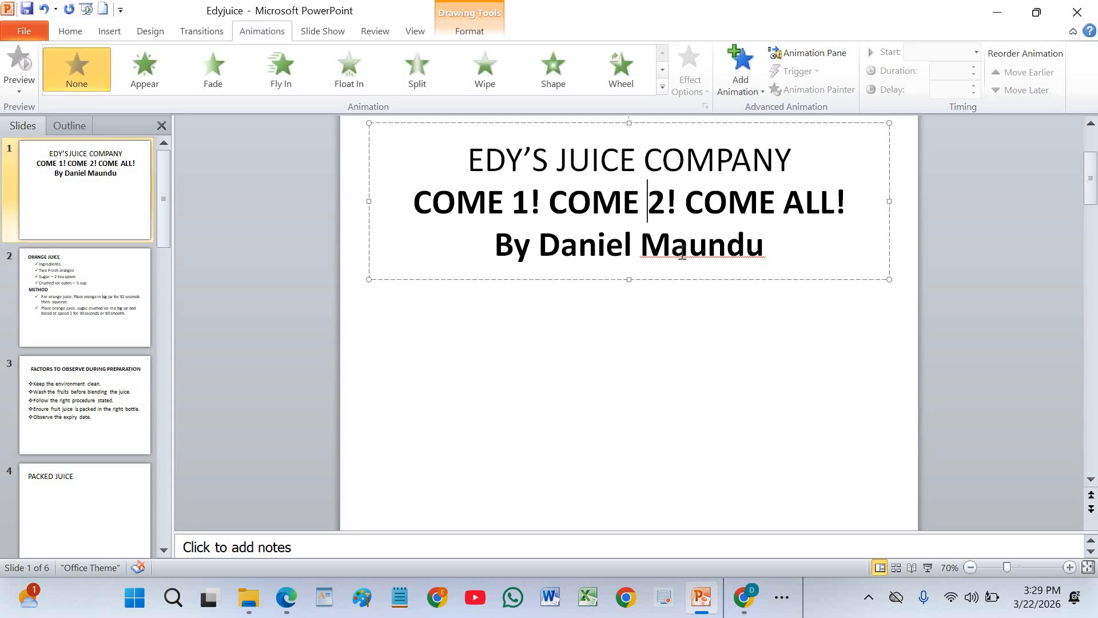
{"action": "right_click", "coordinate": [693, 247]}
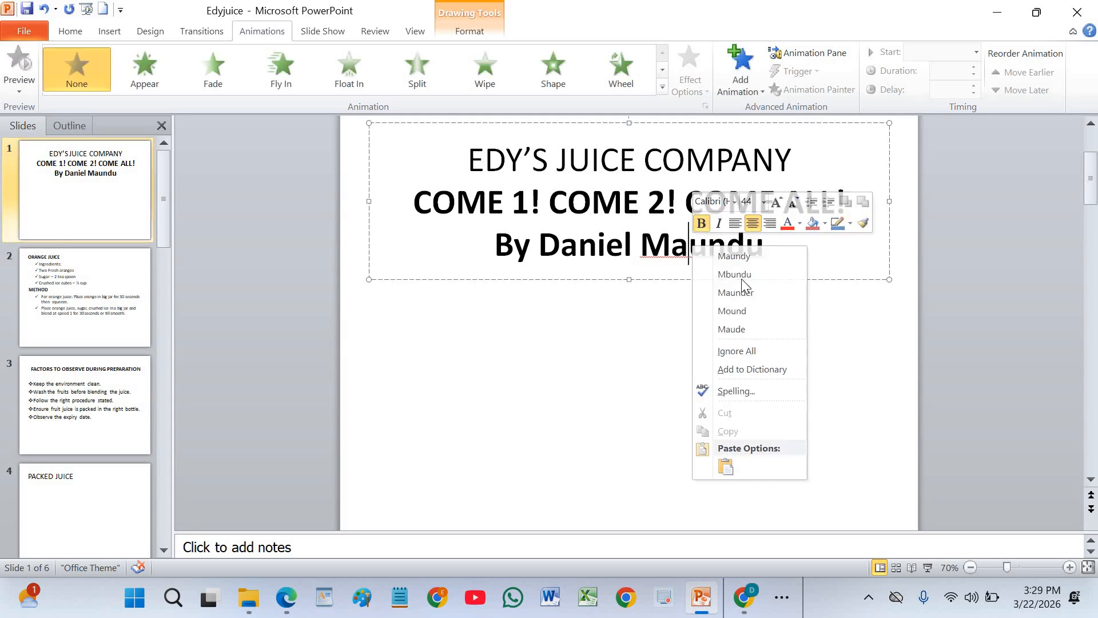
{"action": "left_click", "coordinate": [744, 370]}
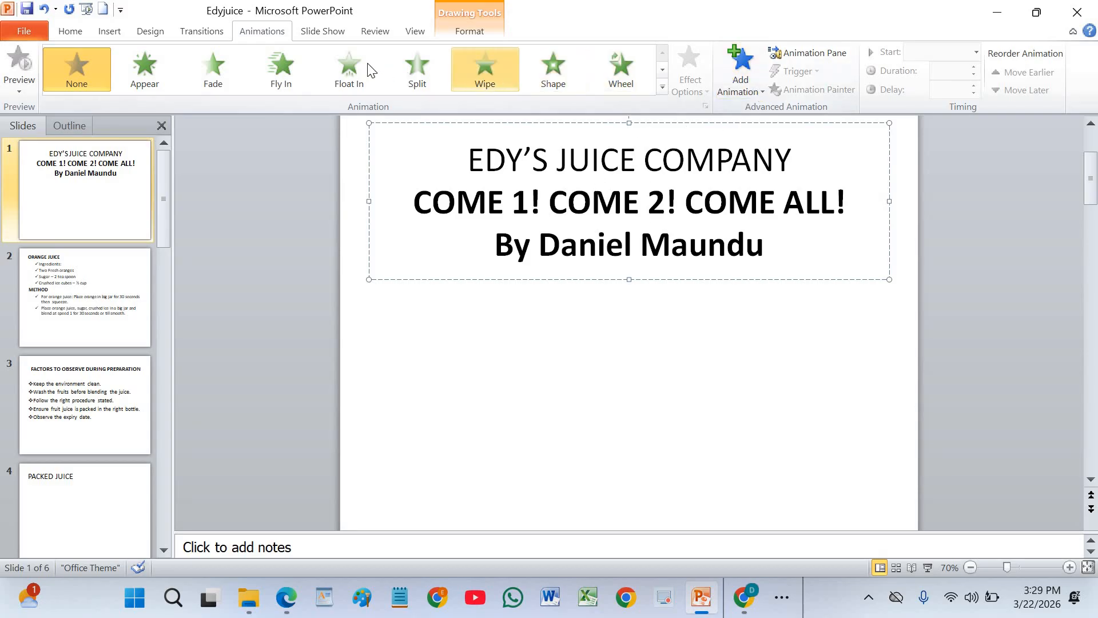
Apply a Down motion path animation to the title text box on slide 1 and preview the animation
{"action": "left_click", "coordinate": [746, 90]}
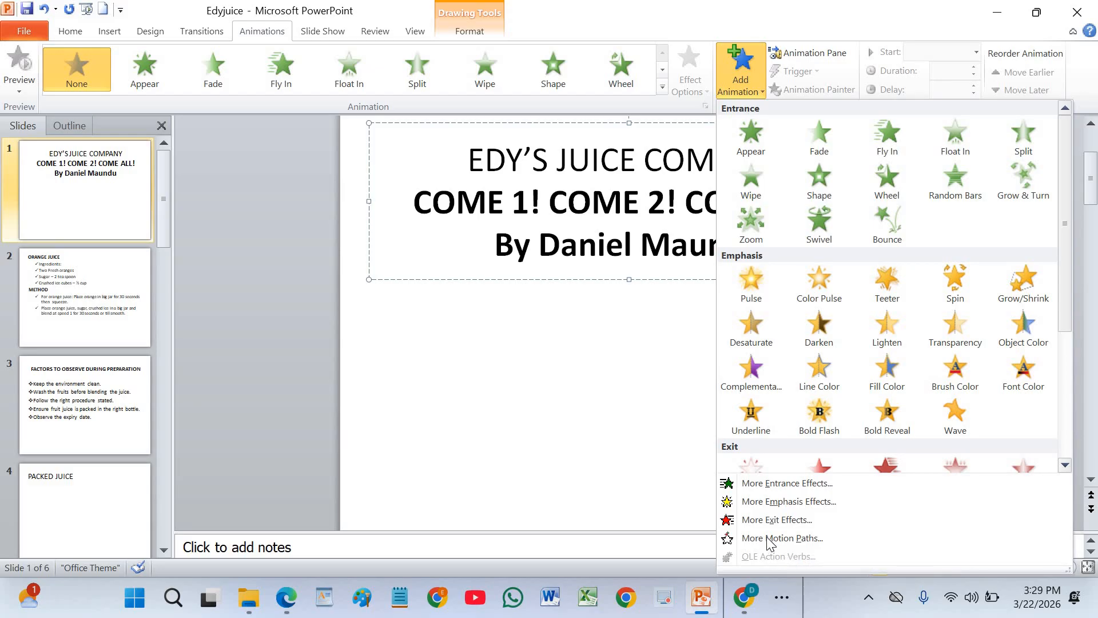
{"action": "left_click", "coordinate": [791, 538]}
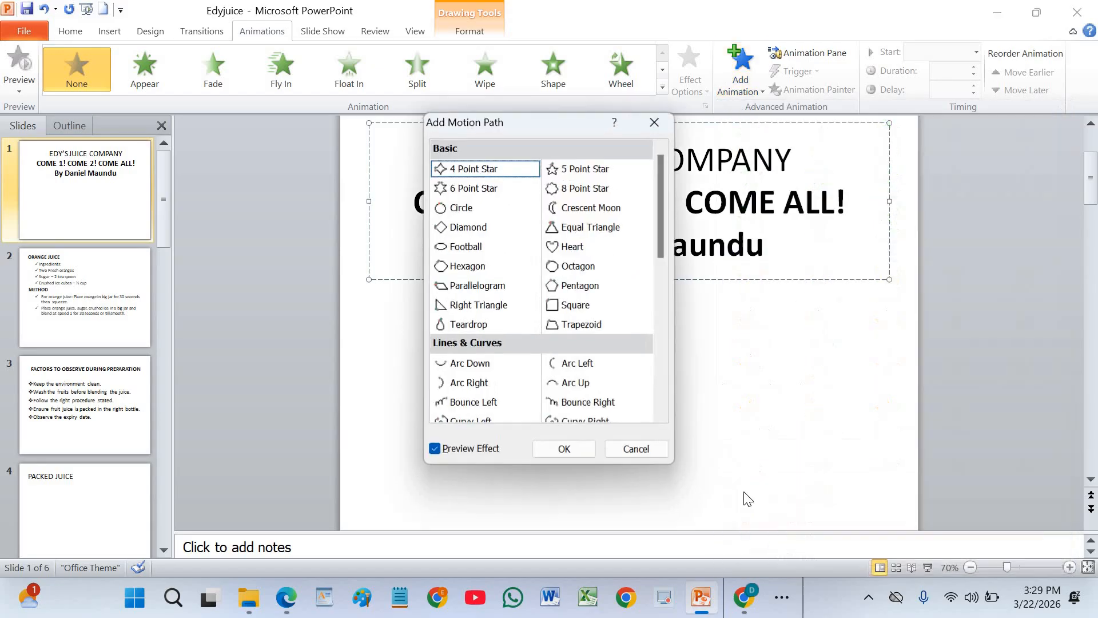
{"action": "left_click", "coordinate": [661, 414]}
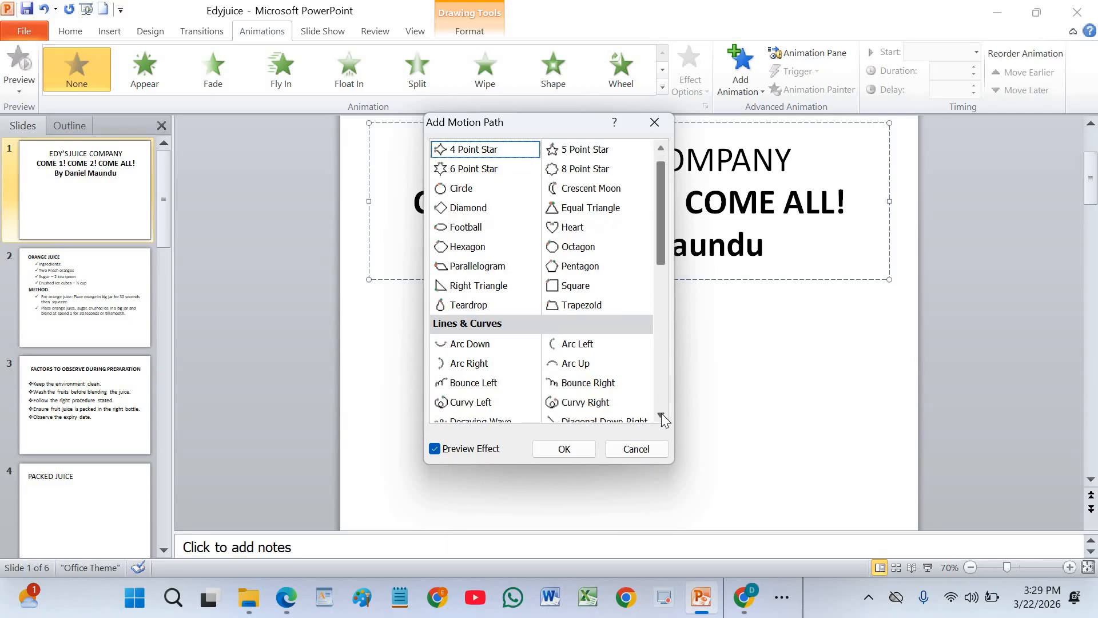
{"action": "left_click", "coordinate": [661, 414]}
{"action": "left_click", "coordinate": [661, 414]}
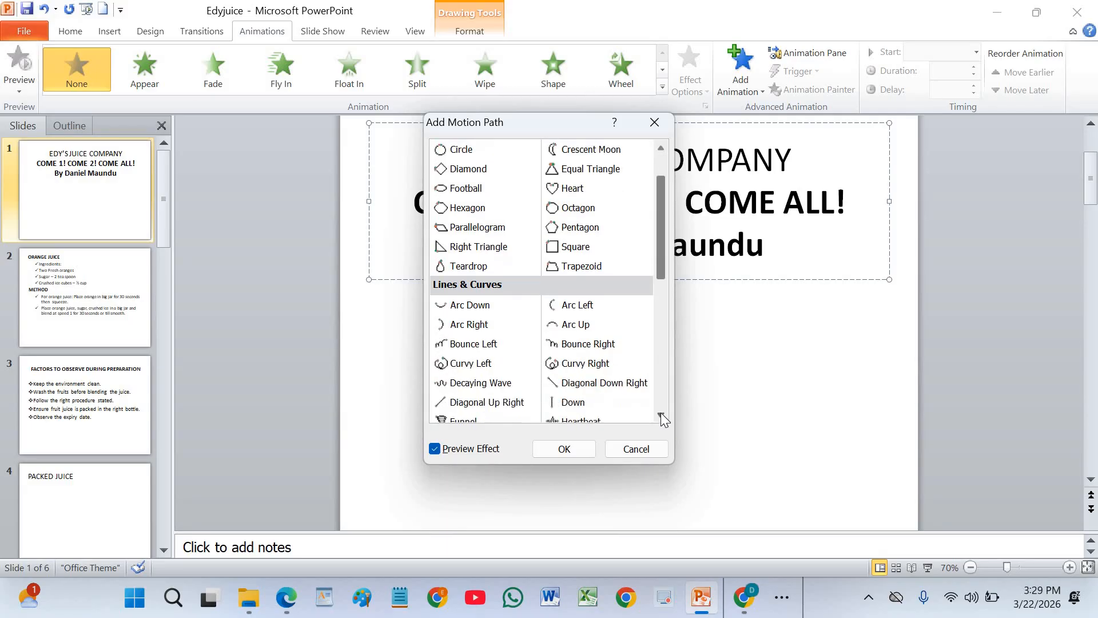
{"action": "left_click", "coordinate": [661, 414]}
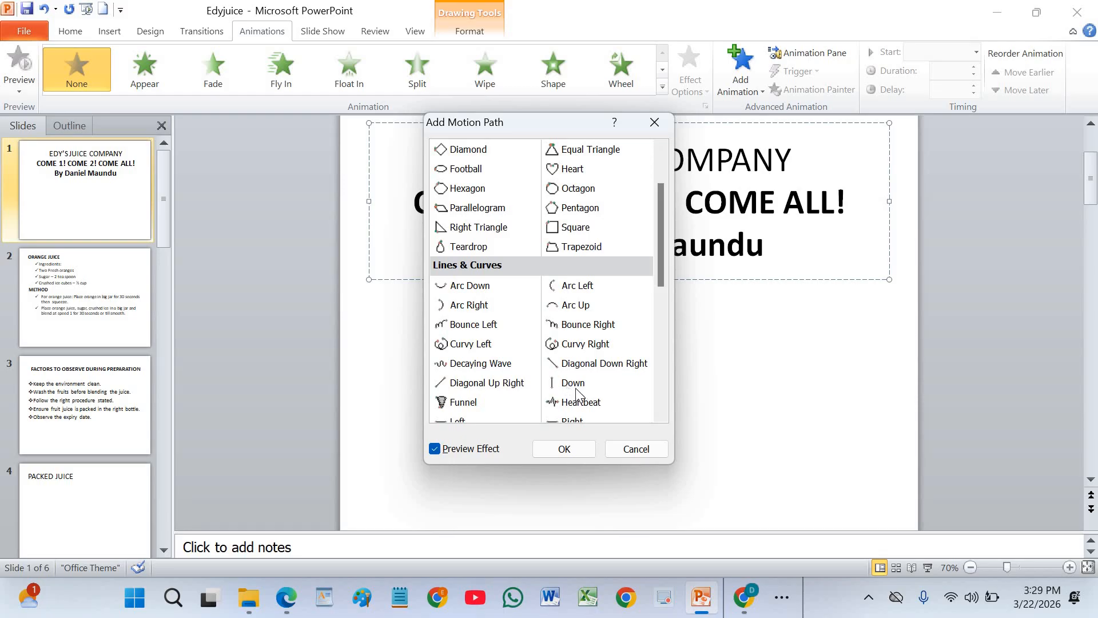
{"action": "left_click", "coordinate": [569, 386]}
{"action": "left_click", "coordinate": [568, 447]}
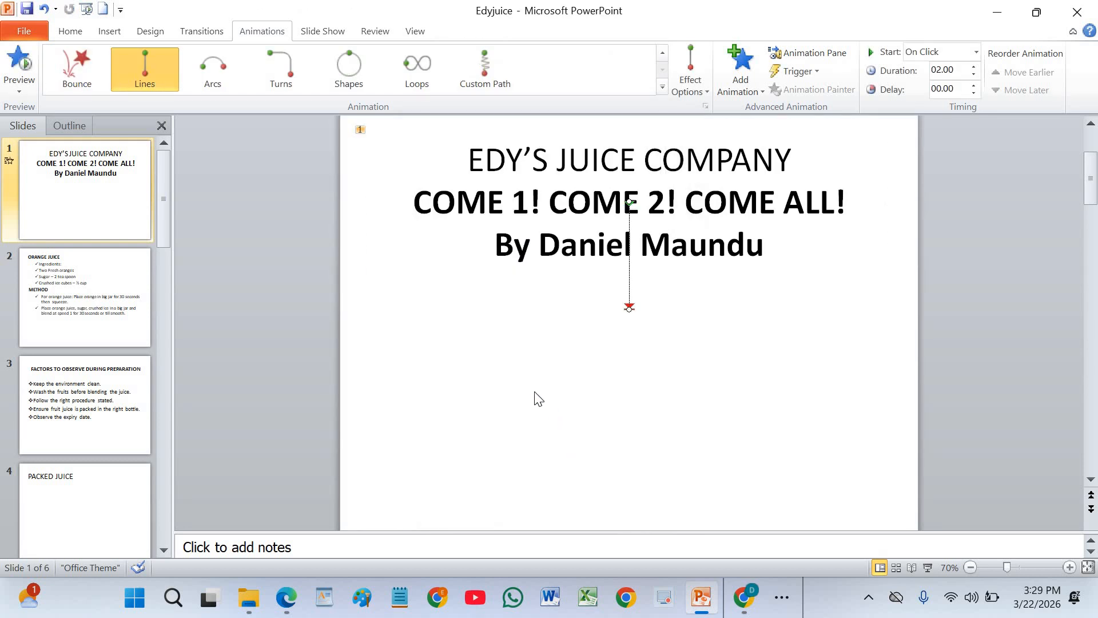
{"action": "left_click", "coordinate": [30, 60]}
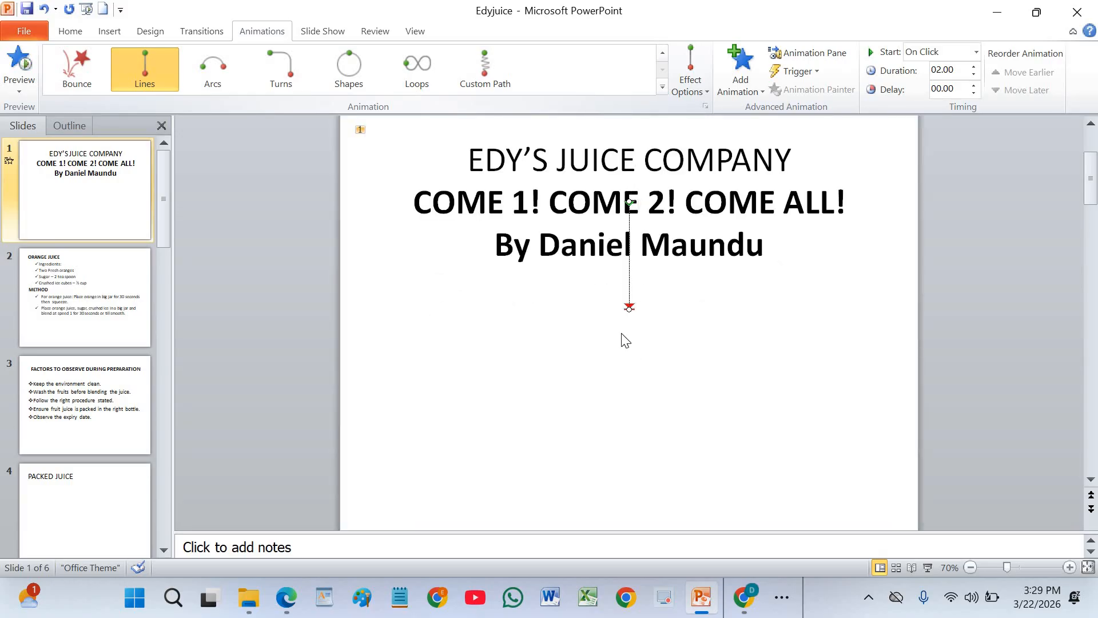
{"action": "left_click", "coordinate": [25, 63]}
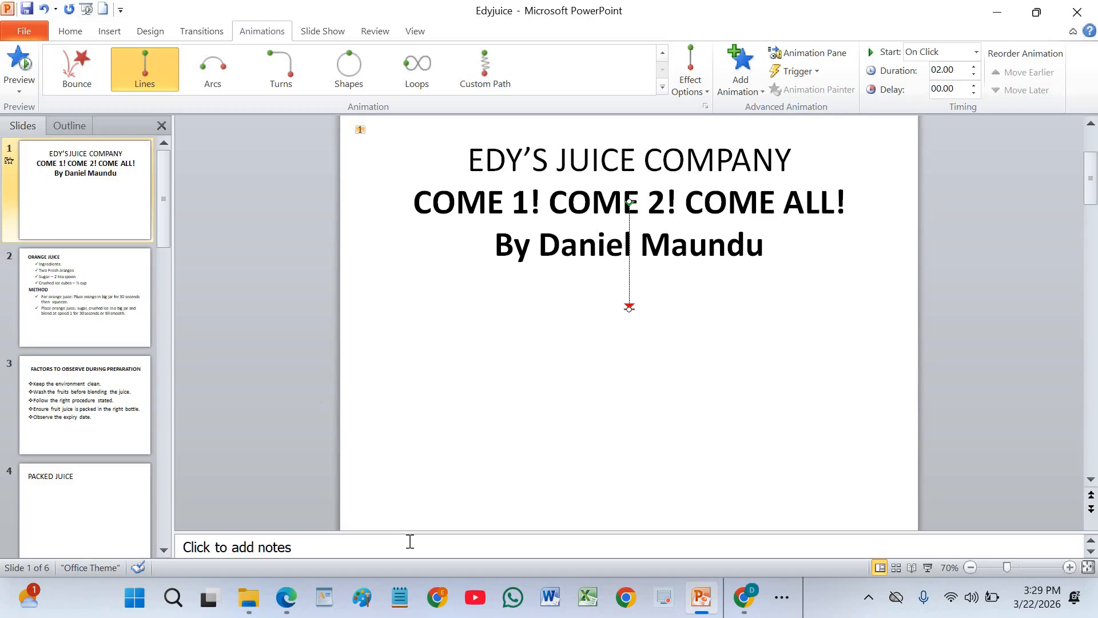
Check the transition instruction in the exercise PDF and apply the Dissolve transition to slide 2 of the presentation in PowerPoint
{"action": "left_click", "coordinate": [286, 598]}
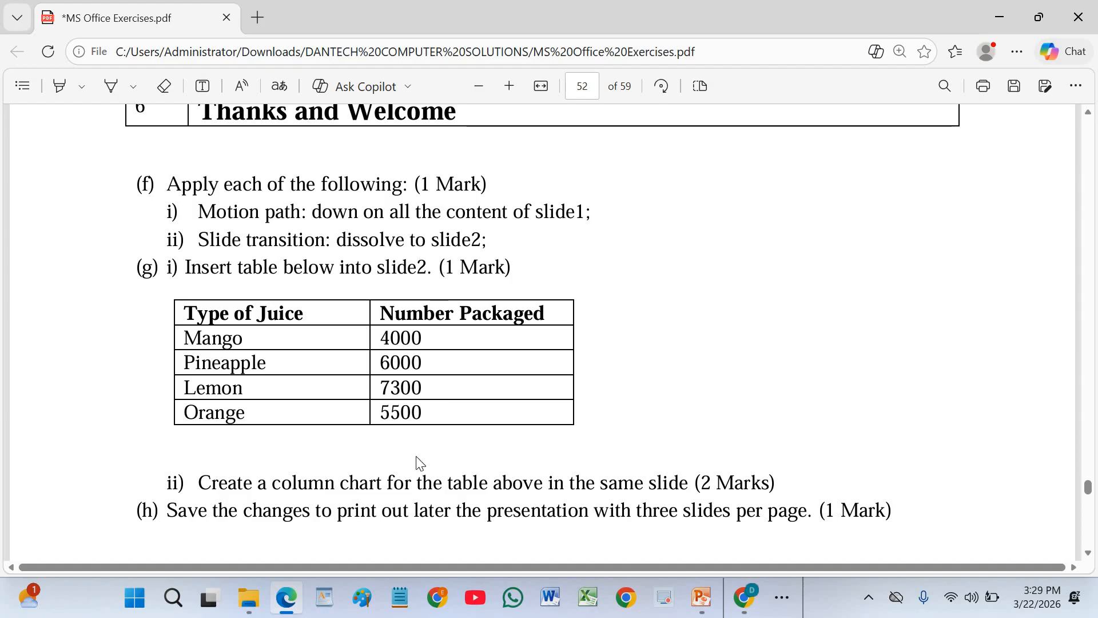
{"action": "left_click", "coordinate": [702, 597]}
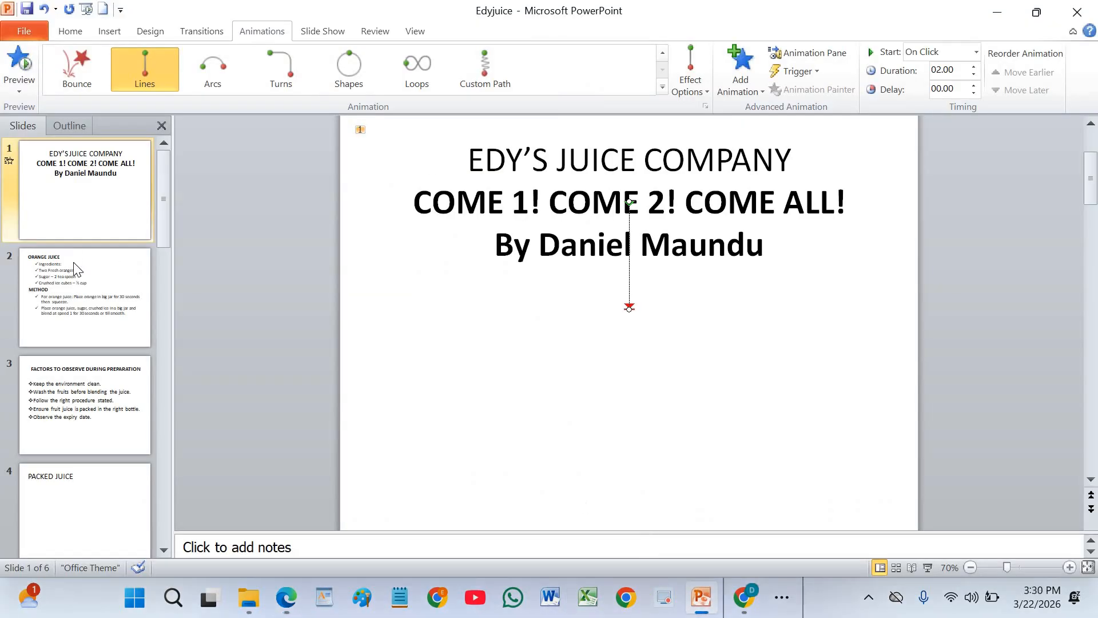
{"action": "left_click", "coordinate": [113, 302]}
{"action": "left_click", "coordinate": [213, 34]}
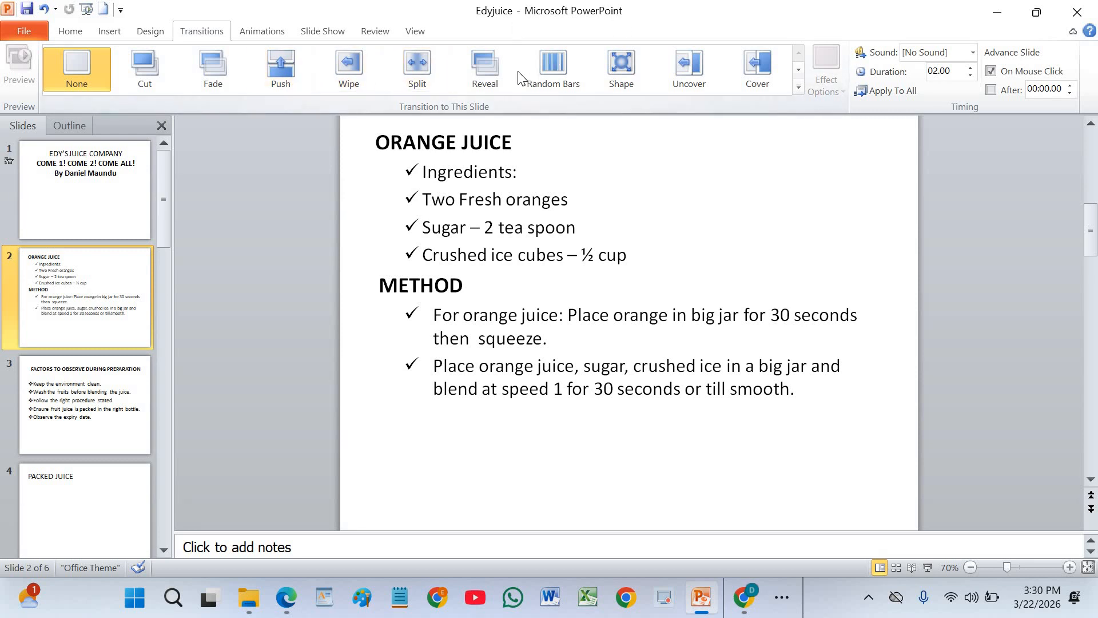
{"action": "left_click", "coordinate": [798, 87]}
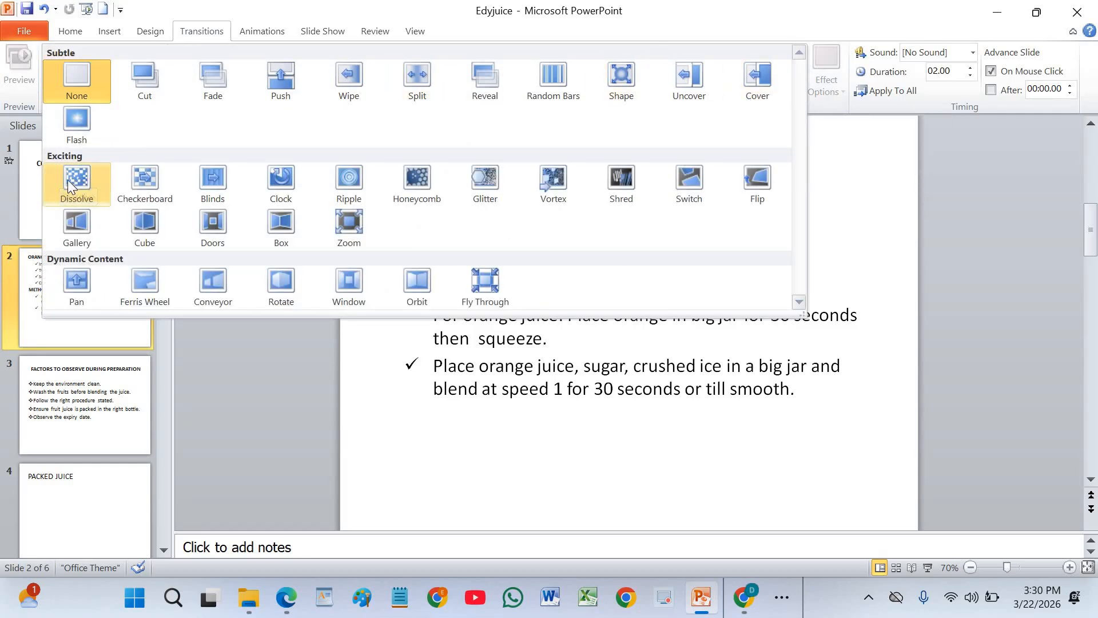
{"action": "left_click", "coordinate": [74, 177]}
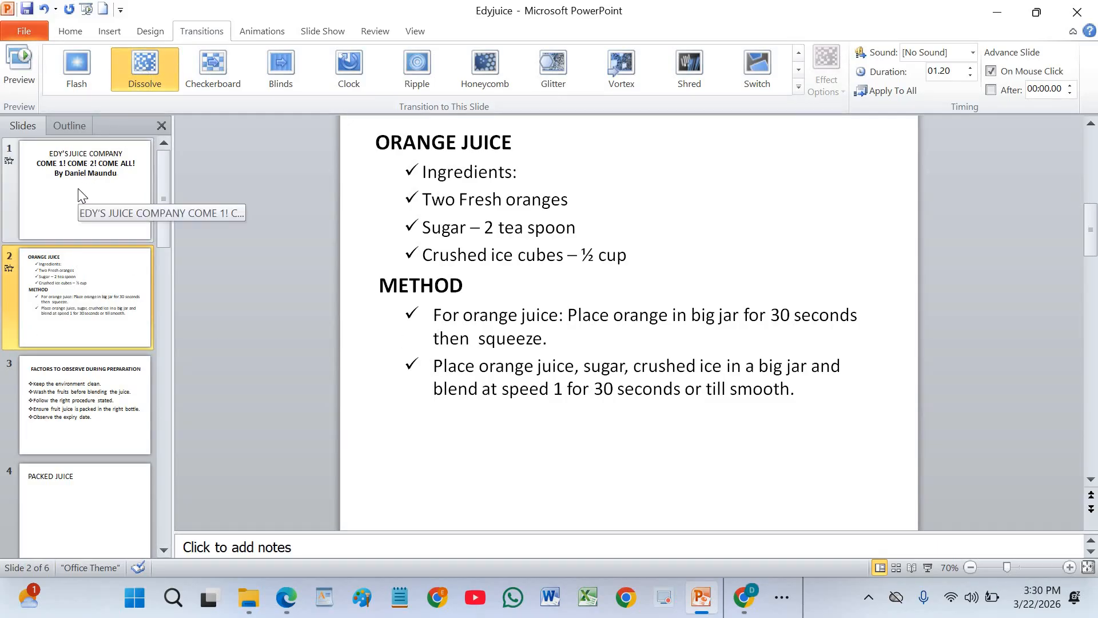
Check the transition settings of slides 1 and 3, and preview the transition on slide 2
{"action": "left_click", "coordinate": [79, 189]}
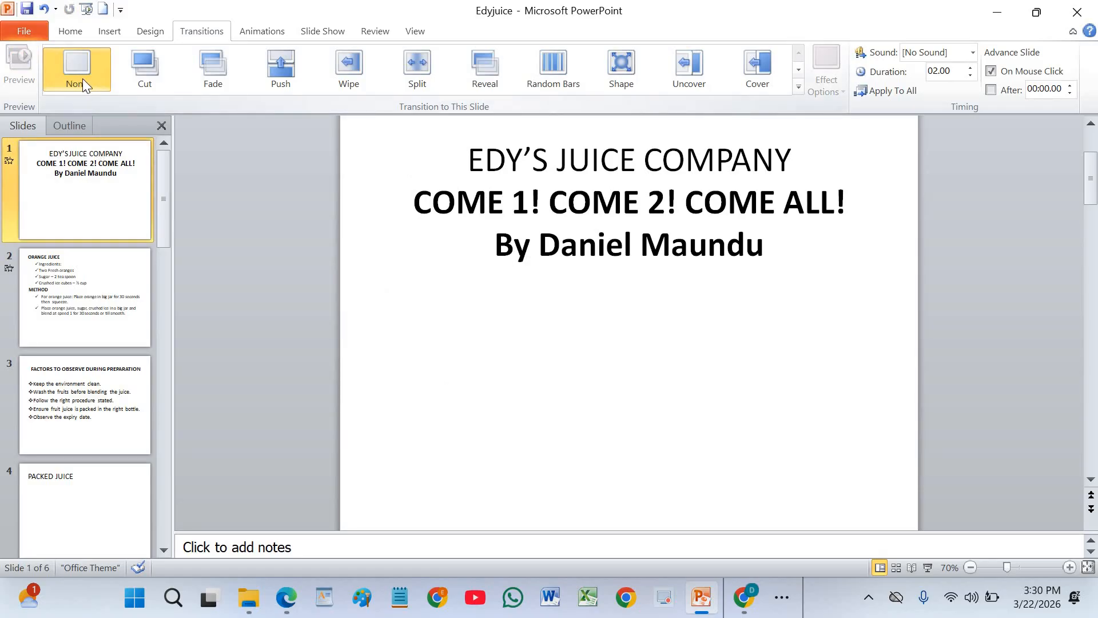
{"action": "left_click", "coordinate": [45, 376]}
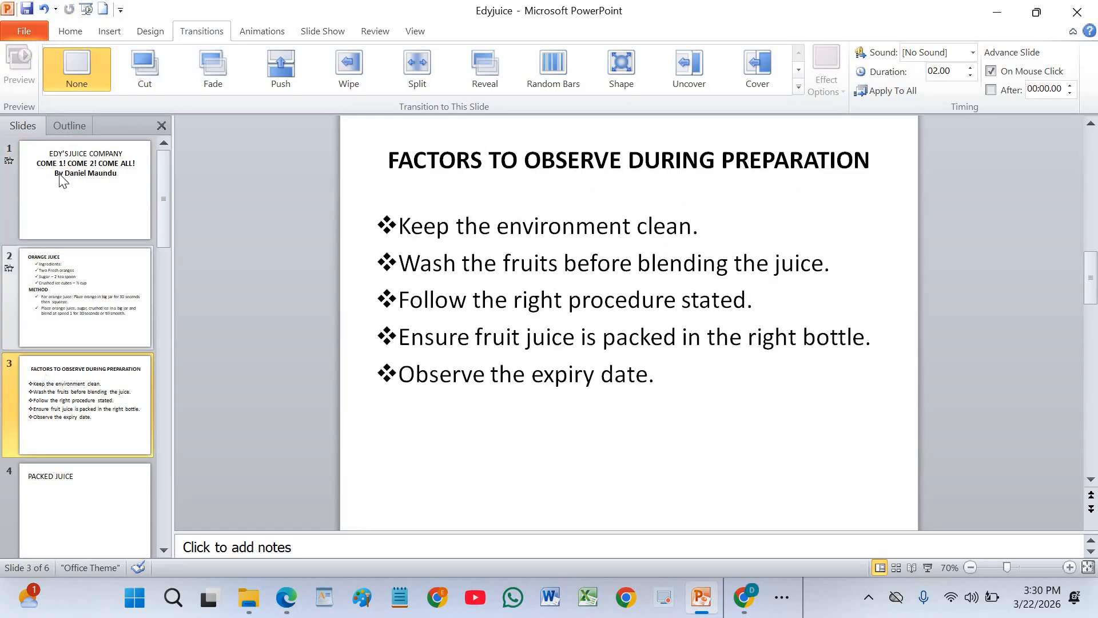
{"action": "left_click", "coordinate": [57, 267]}
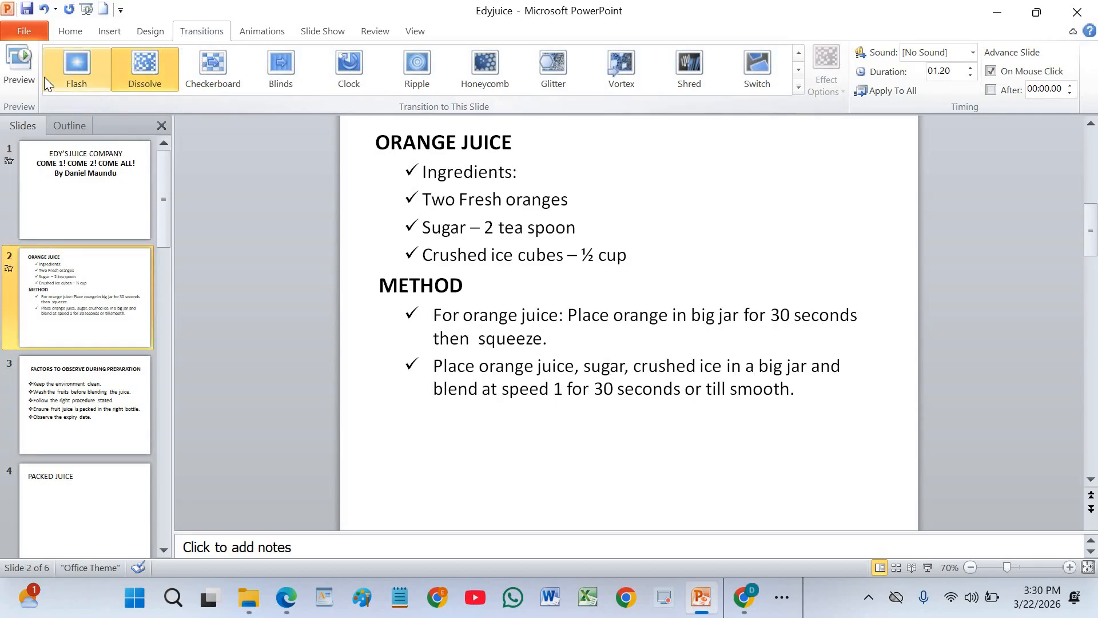
{"action": "left_click", "coordinate": [20, 64]}
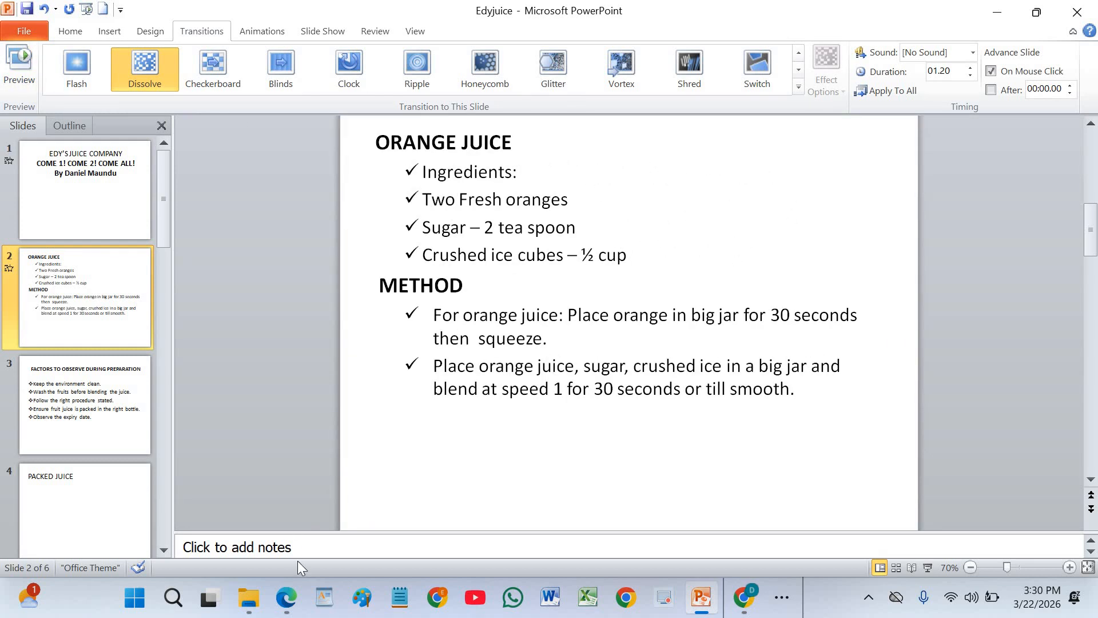
Consult the table in the exercise PDF and insert a table with 2 columns and 5 rows on PowerPoint's PACKED JUICE slide
{"action": "left_click", "coordinate": [284, 598]}
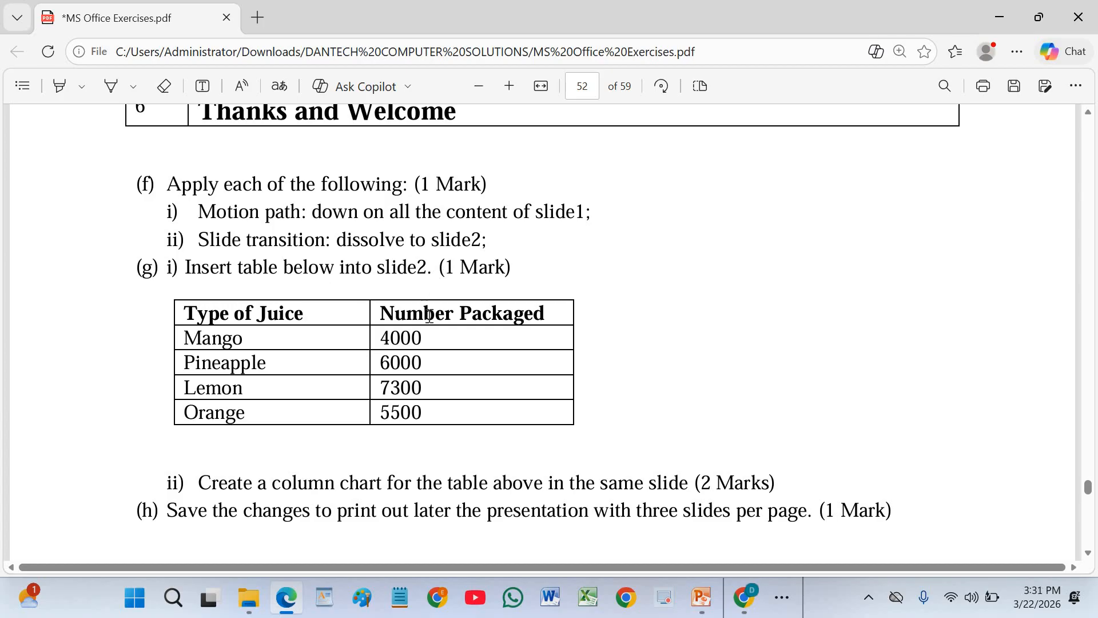
{"action": "left_click", "coordinate": [747, 601]}
{"action": "left_click", "coordinate": [704, 601]}
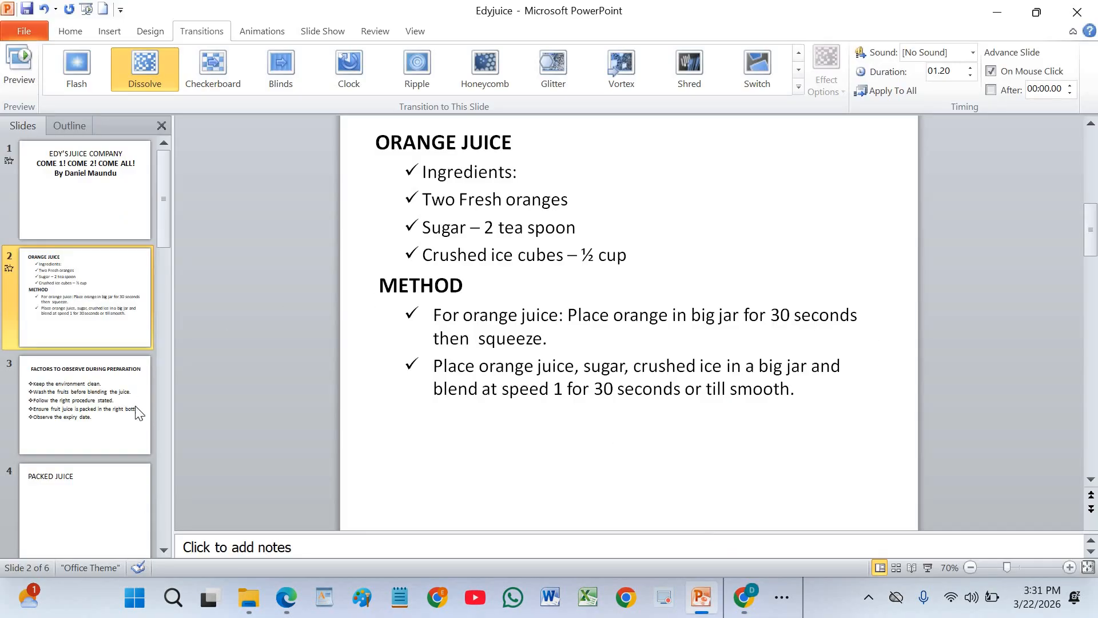
{"action": "left_click", "coordinate": [103, 503]}
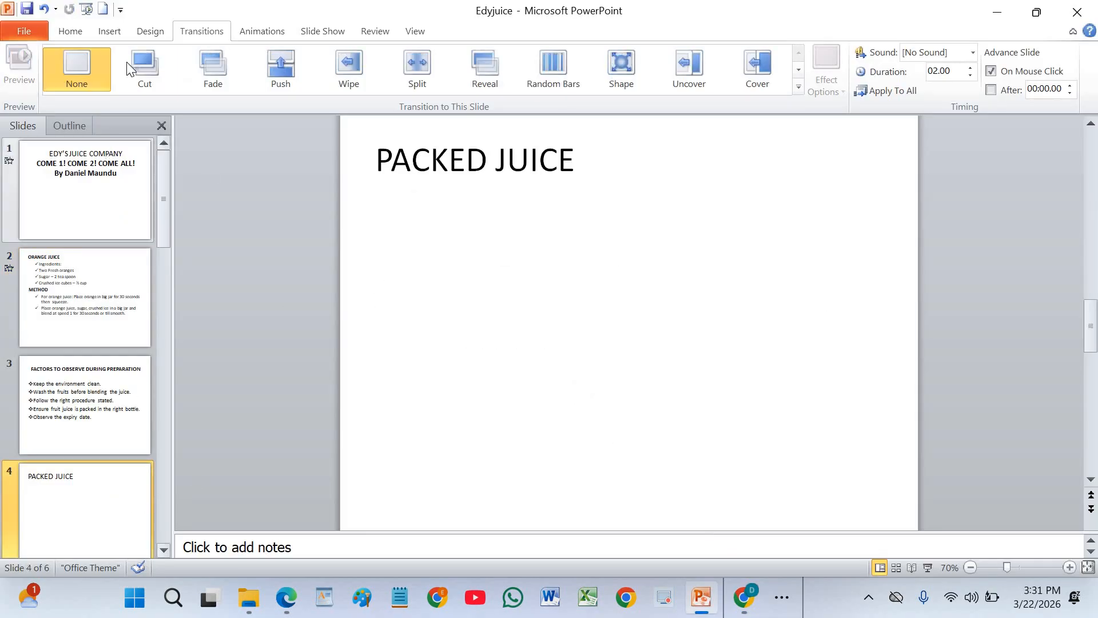
{"action": "left_click", "coordinate": [117, 35]}
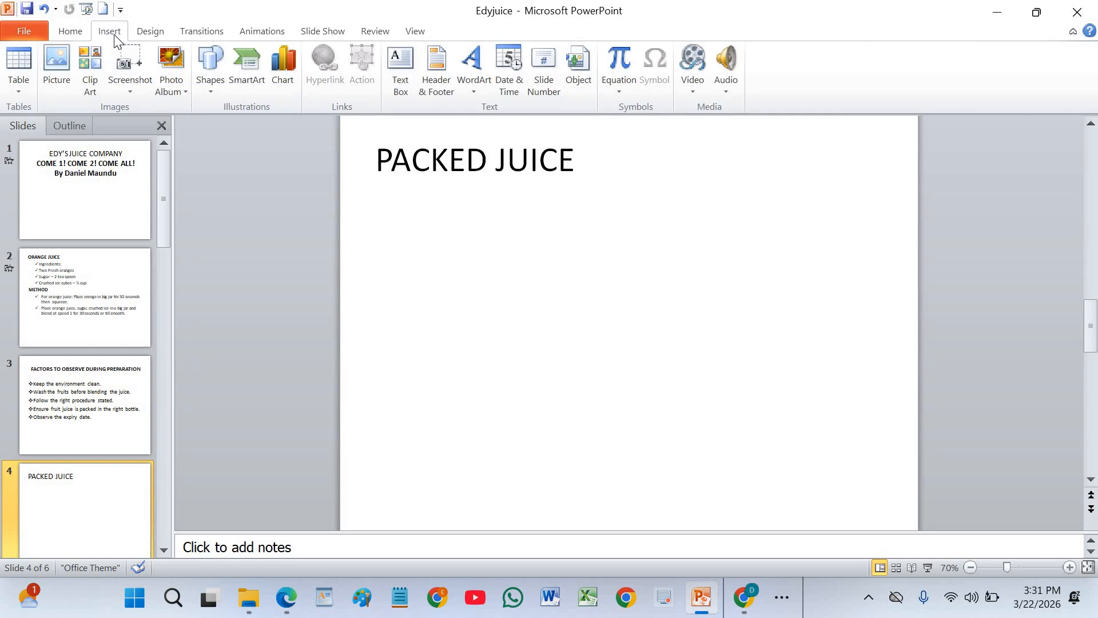
{"action": "left_click", "coordinate": [11, 87]}
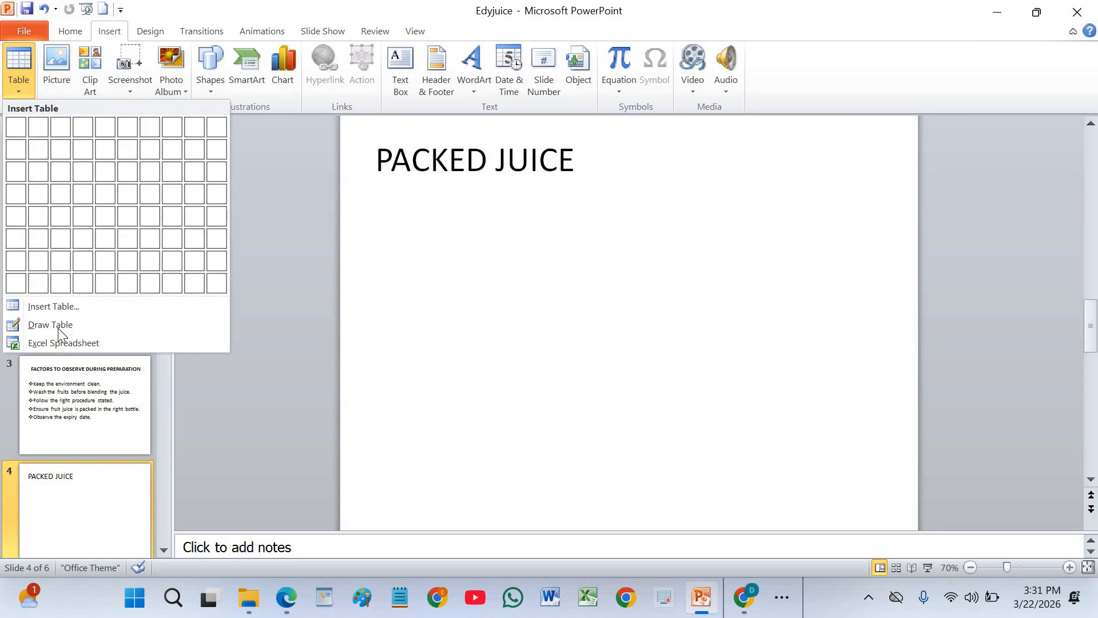
{"action": "left_click", "coordinate": [189, 311]}
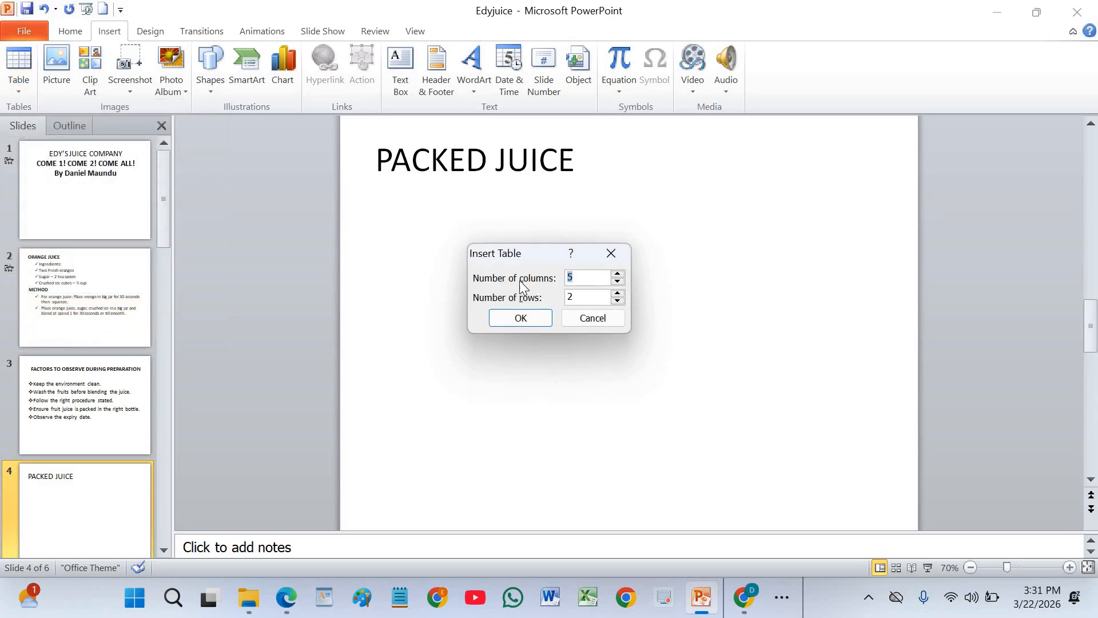
{"action": "double_click", "coordinate": [617, 282]}
{"action": "left_click", "coordinate": [617, 293]}
{"action": "left_click", "coordinate": [617, 294]}
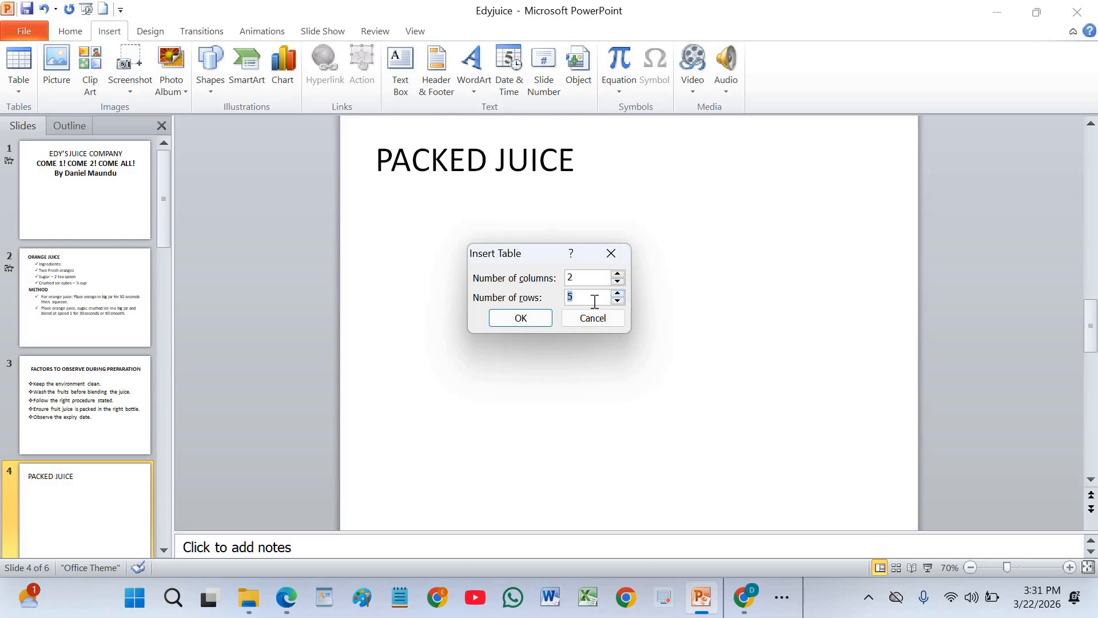
{"action": "left_click", "coordinate": [532, 321]}
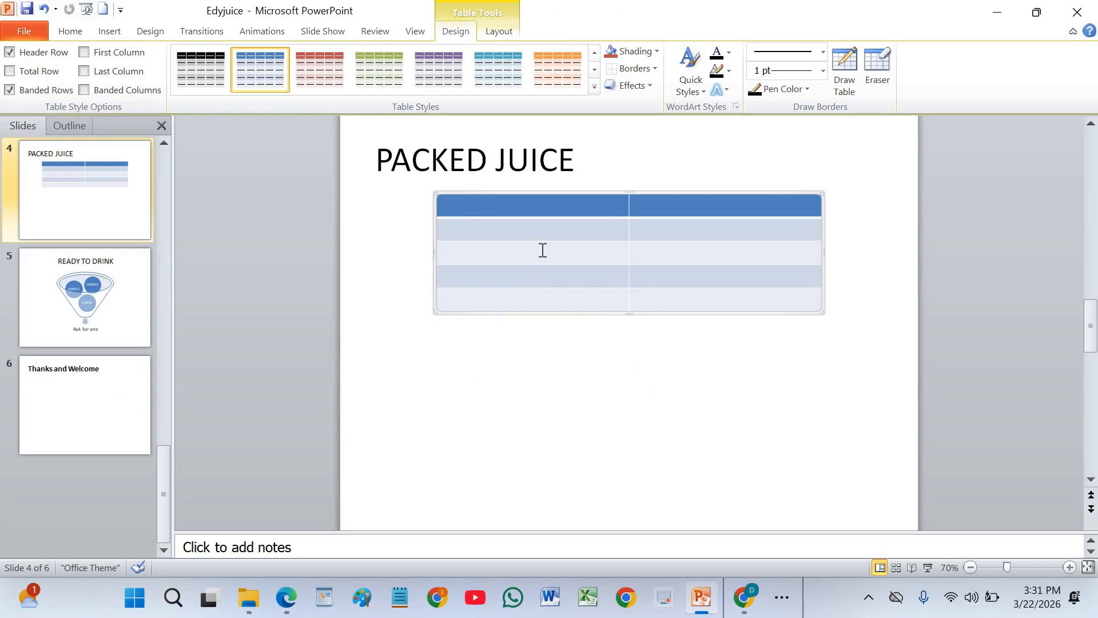
Apply the unfilled table style with a plain black grid and make the table's header row bold
{"action": "left_click", "coordinate": [594, 88]}
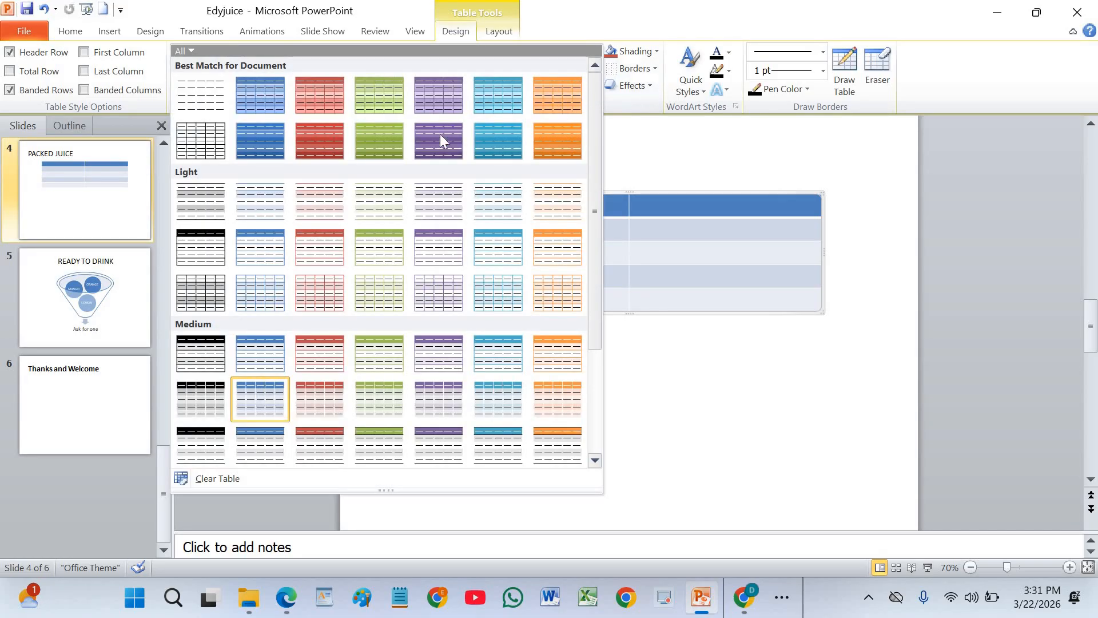
{"action": "left_click", "coordinate": [201, 135]}
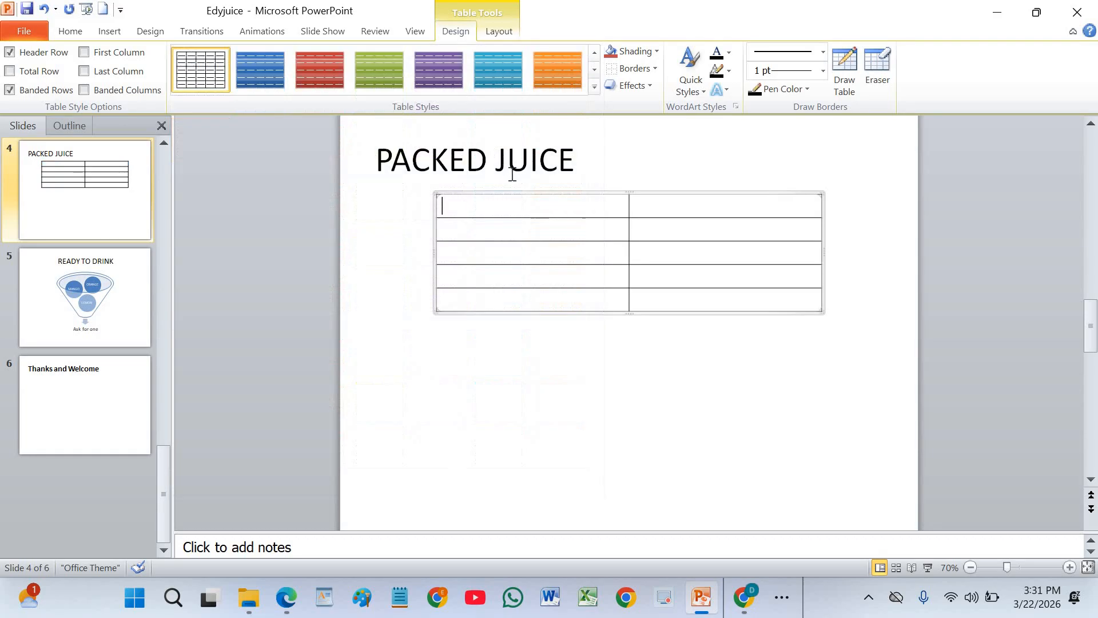
{"action": "left_click_drag", "start_coordinate": [551, 202], "coordinate": [714, 203]}
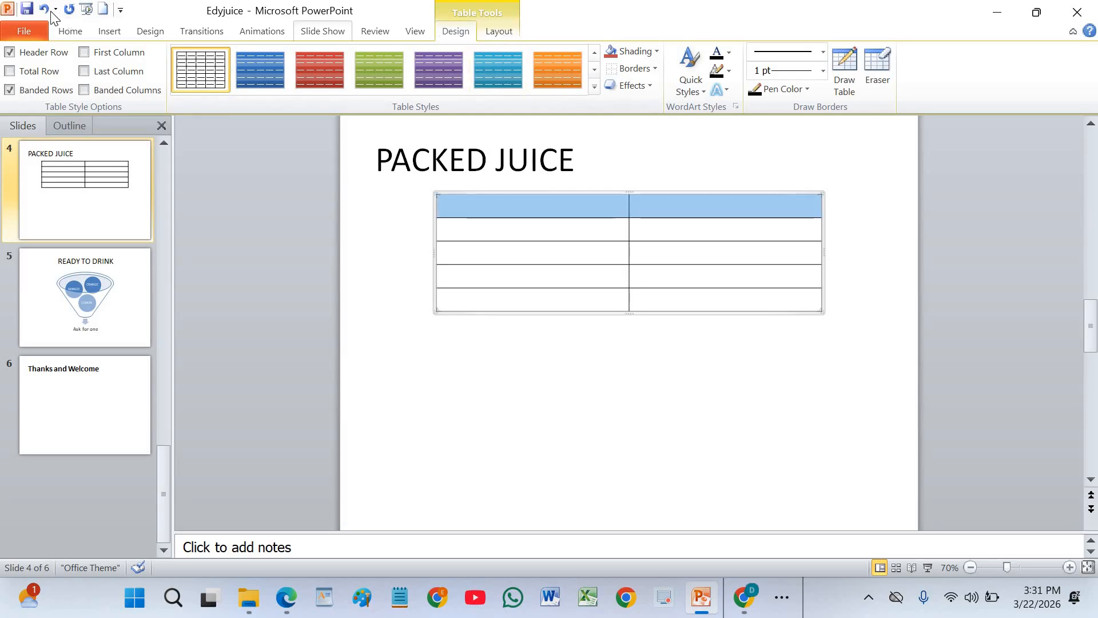
{"action": "left_click", "coordinate": [70, 32]}
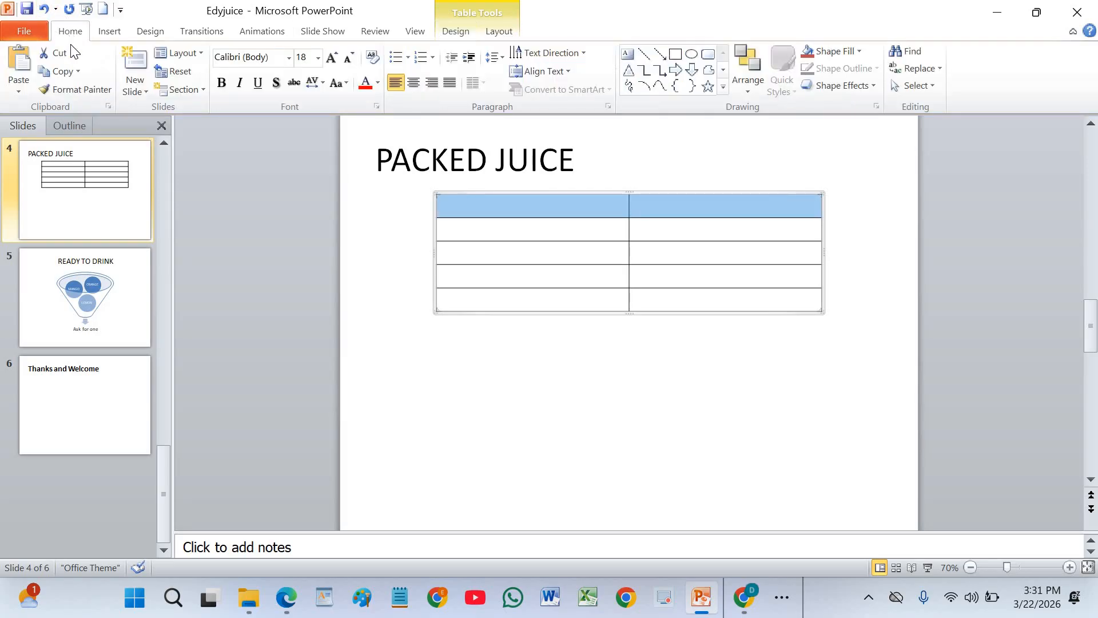
{"action": "left_click", "coordinate": [221, 82]}
Enter the table headings "Type of Juice" and "Number Packaged" in the header row
{"action": "left_click", "coordinate": [481, 209]}
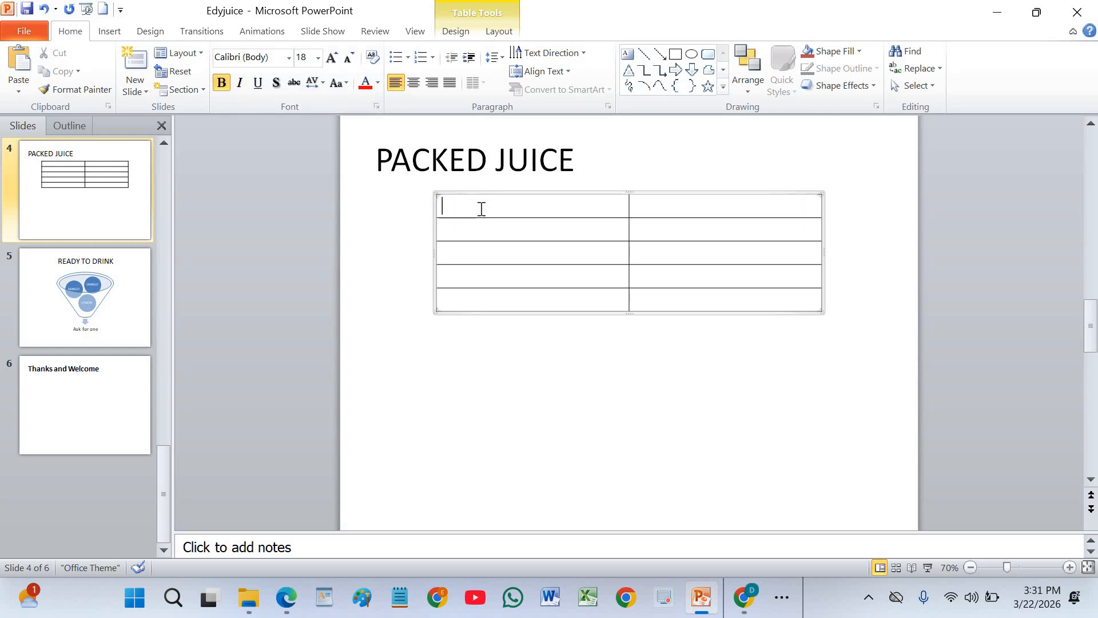
{"action": "type", "text": "Type of Juice"}
{"action": "key", "text": "Tab"}
{"action": "type", "text": "Number P"}
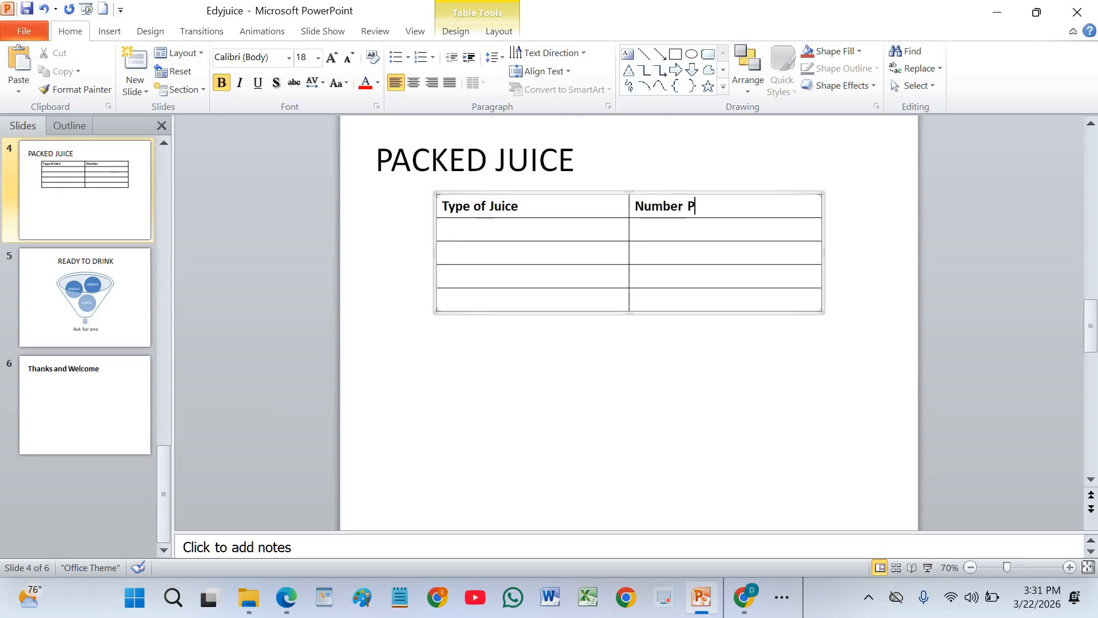
{"action": "type", "text": "ackaged"}
Fill the table rows with Mango 4000, Pineapple 6000, Lemon 7300 and Orange 5500
{"action": "key", "text": "Down"}
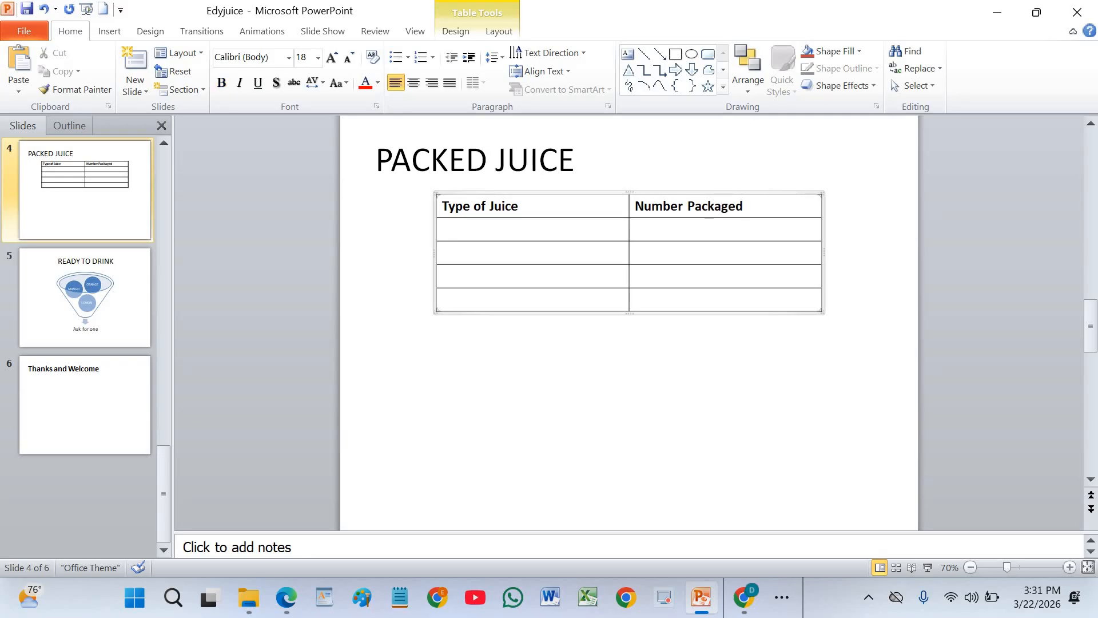
{"action": "type", "text": "4000 "}
{"action": "type", "text": "6000 "}
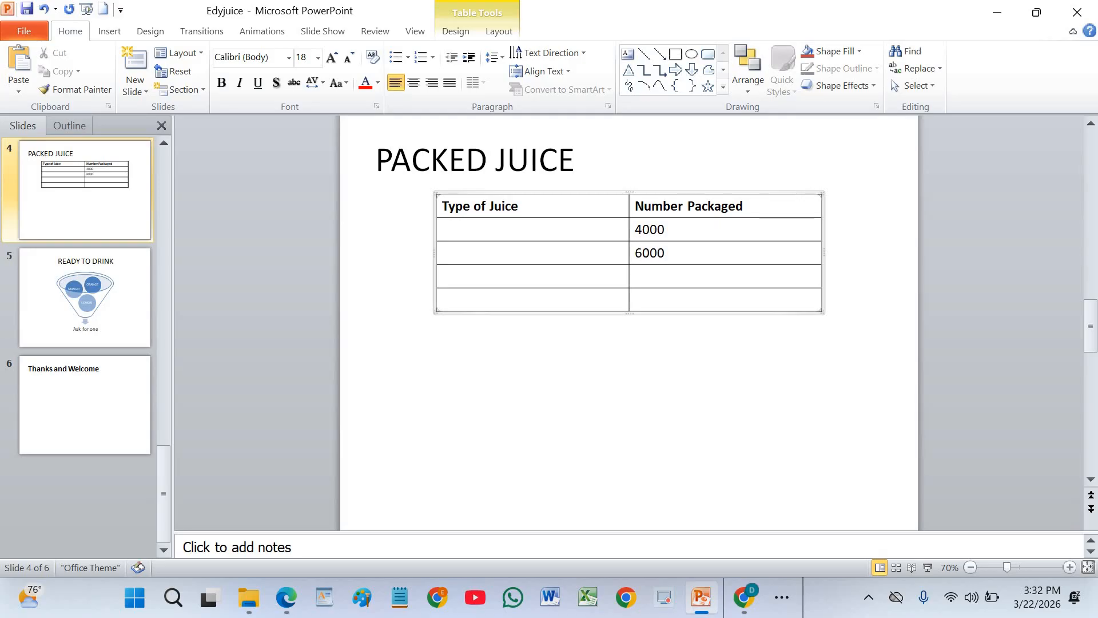
{"action": "type", "text": "7300 "}
{"action": "type", "text": "5500"}
{"action": "key", "text": "Left"}
{"action": "key", "text": "Up"}
{"action": "key", "text": "Home"}
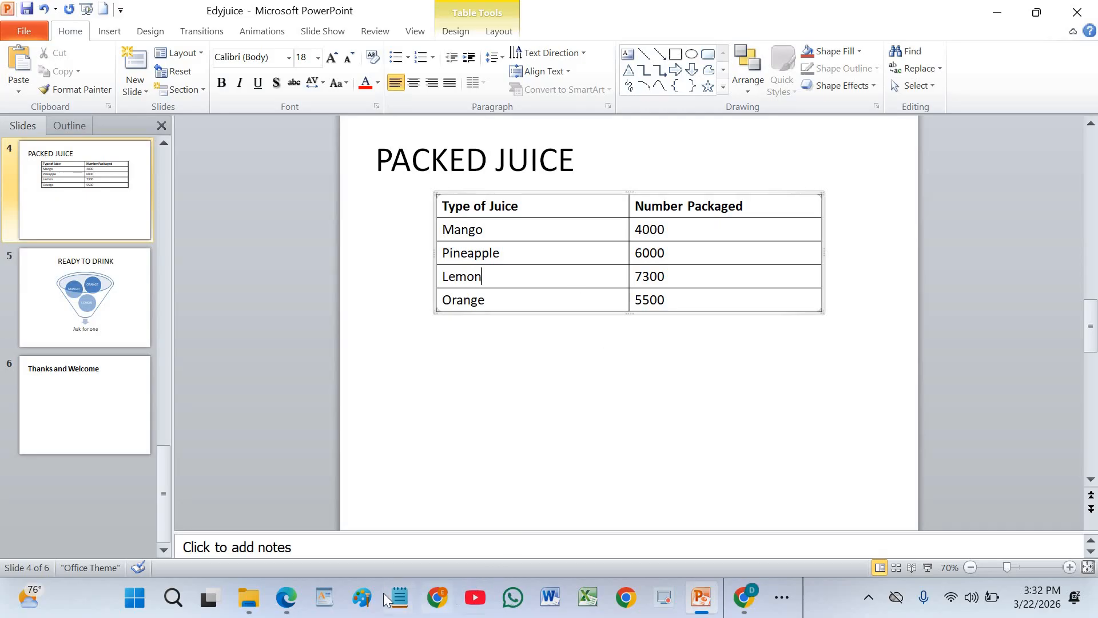
Check the chart instruction below the table in the exercise PDF and copy the whole juice table from the PowerPoint slide
{"action": "left_click", "coordinate": [286, 599]}
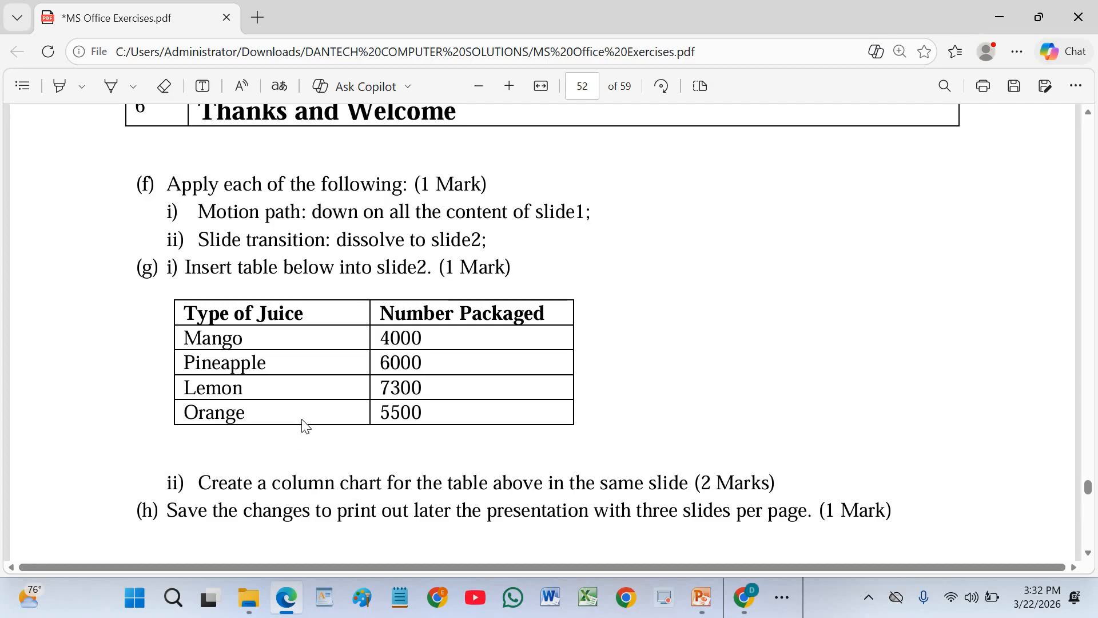
{"action": "scroll", "coordinate": [304, 426], "scroll_direction": "down", "scroll_amount": 5}
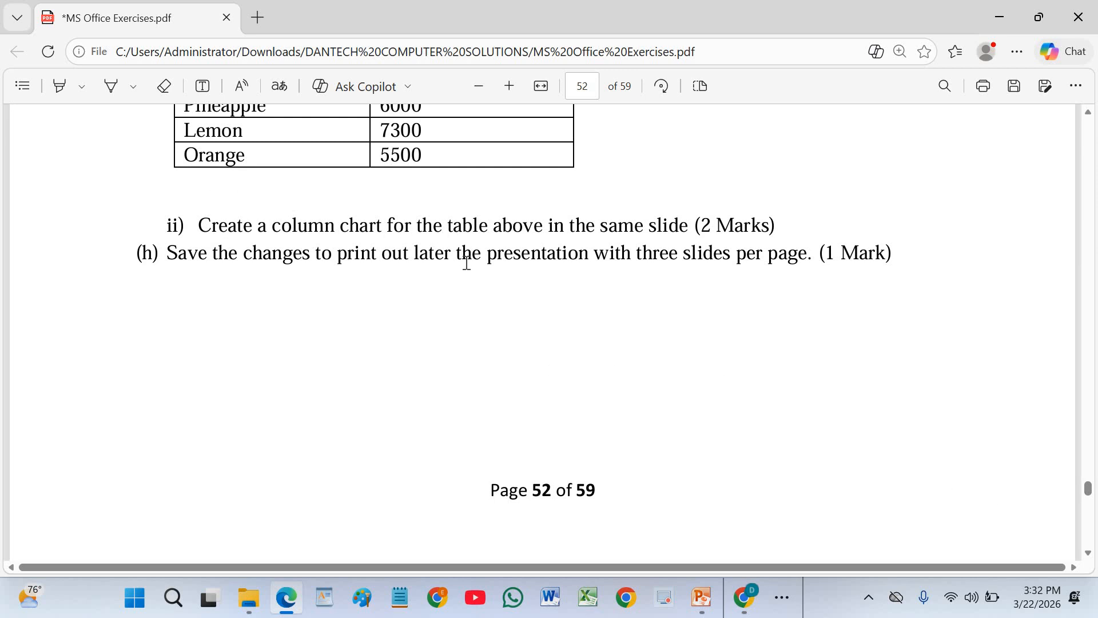
{"action": "left_click", "coordinate": [701, 597]}
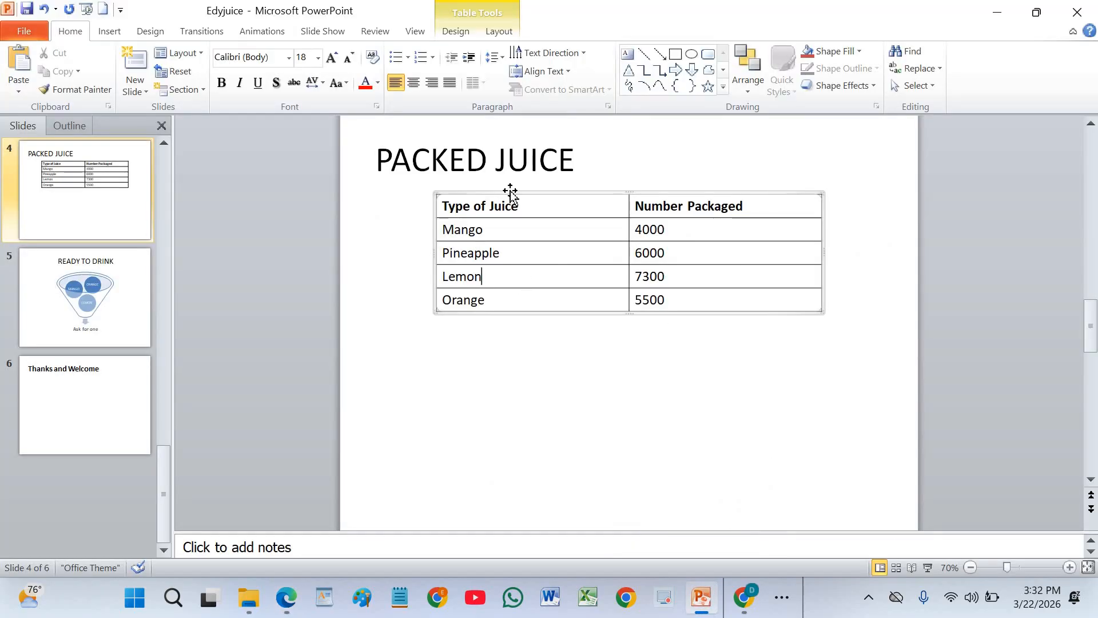
{"action": "left_click", "coordinate": [471, 206]}
{"action": "left_click_drag", "start_coordinate": [502, 204], "coordinate": [681, 302]}
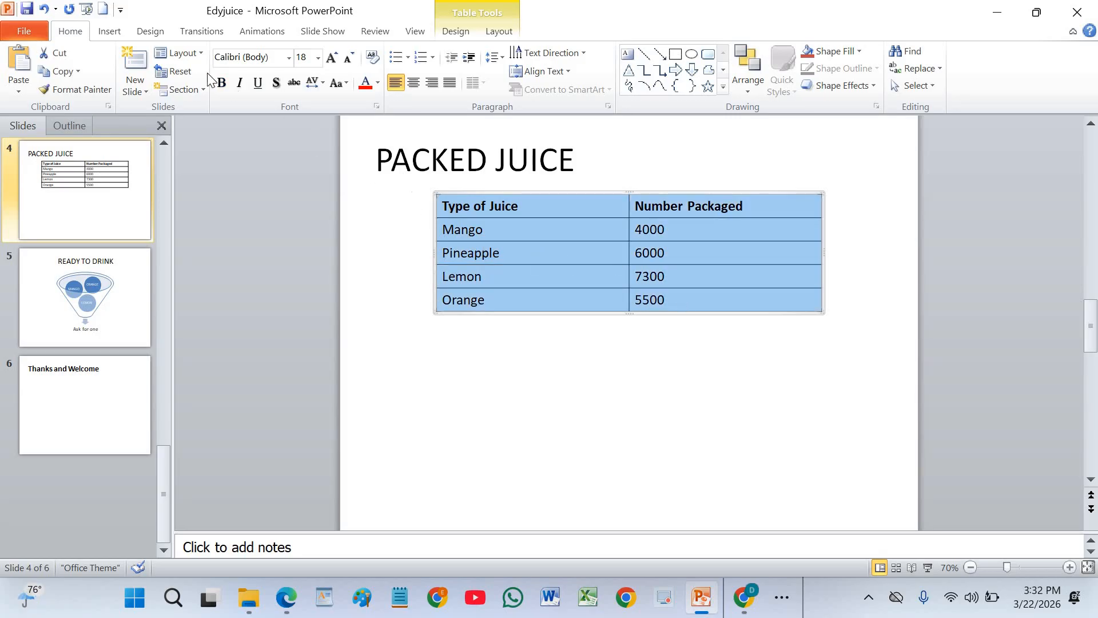
{"action": "left_click", "coordinate": [57, 72]}
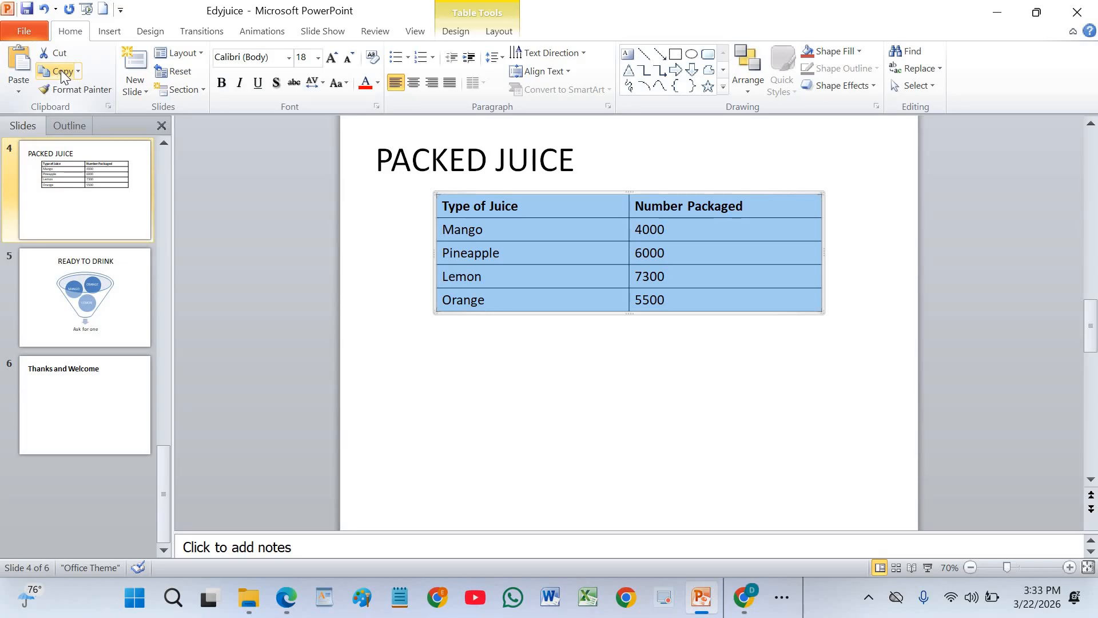
Insert a clustered column chart on the slide and paste the copied juice table into its data sheet from cell A1
{"action": "left_click", "coordinate": [104, 32]}
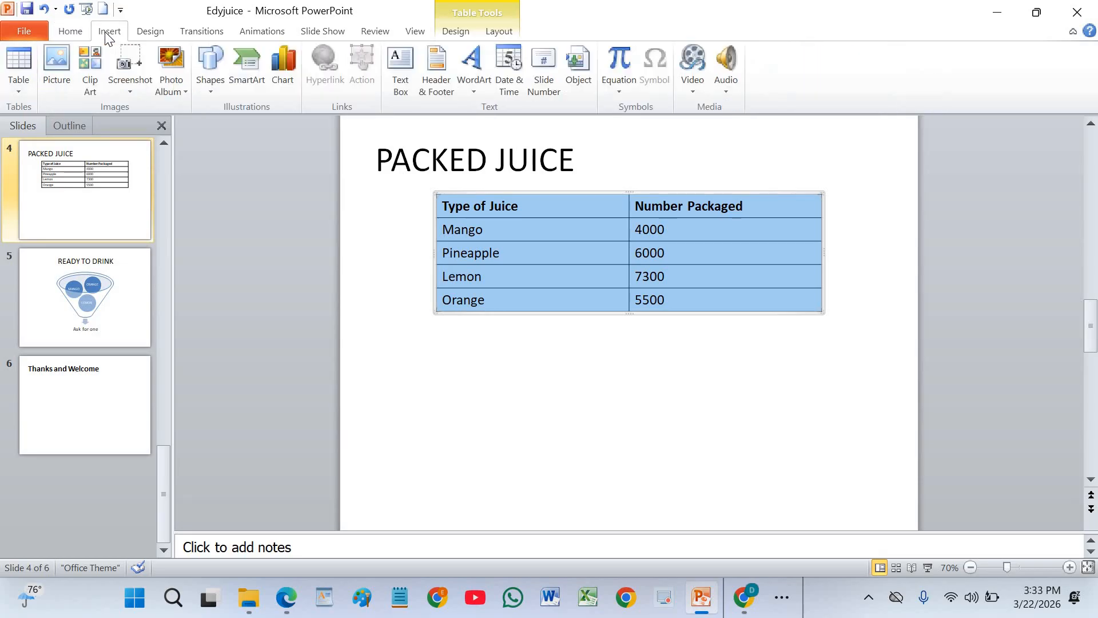
{"action": "left_click", "coordinate": [279, 78]}
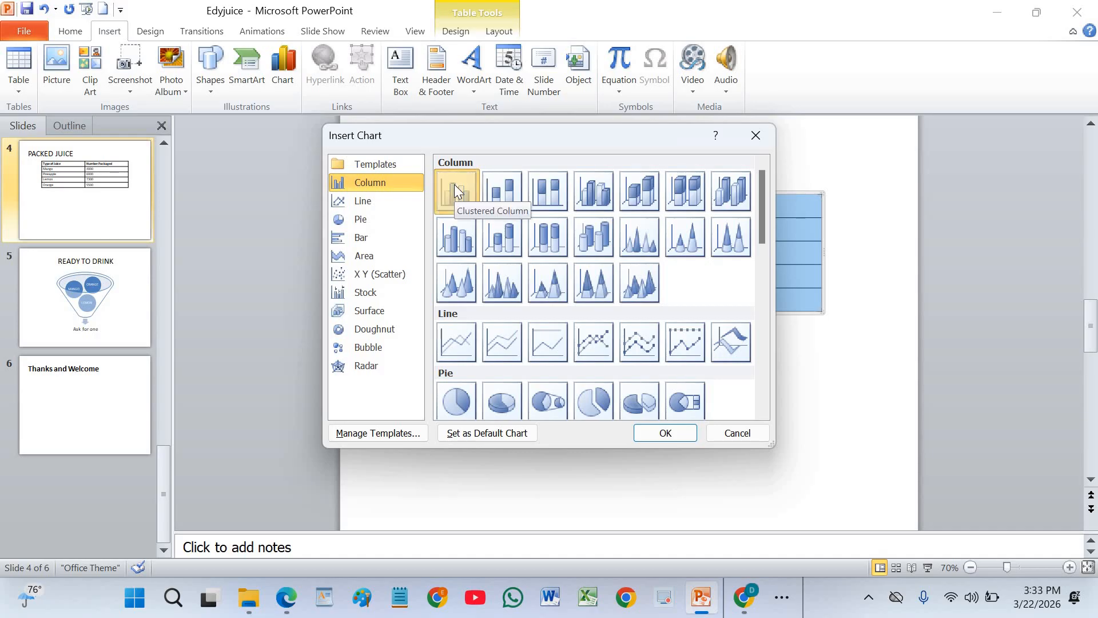
{"action": "left_click", "coordinate": [650, 433]}
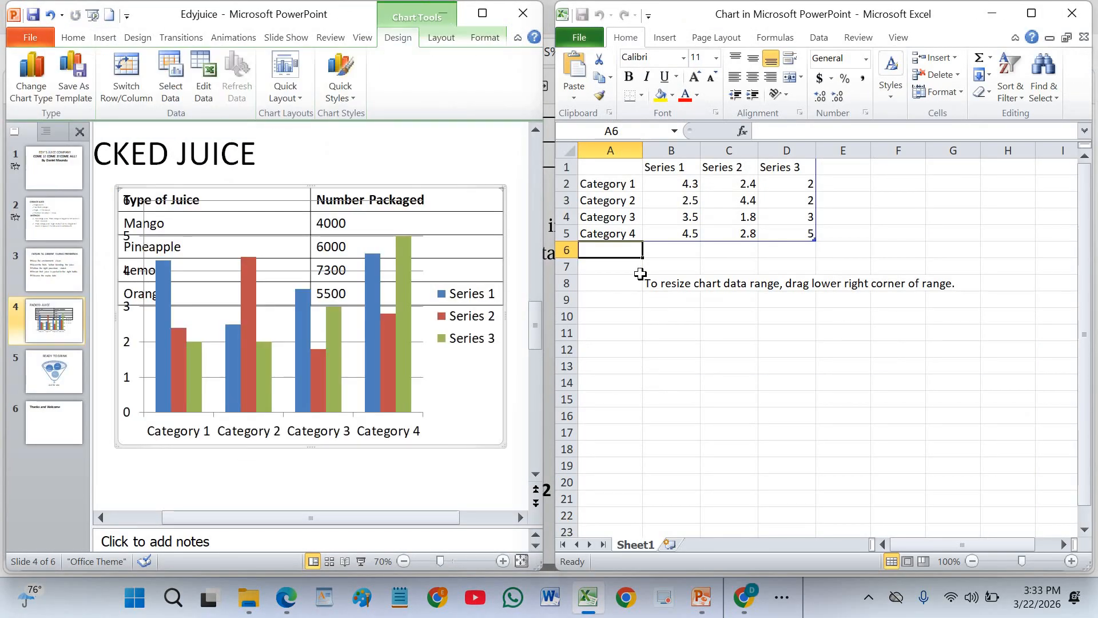
{"action": "left_click", "coordinate": [610, 169]}
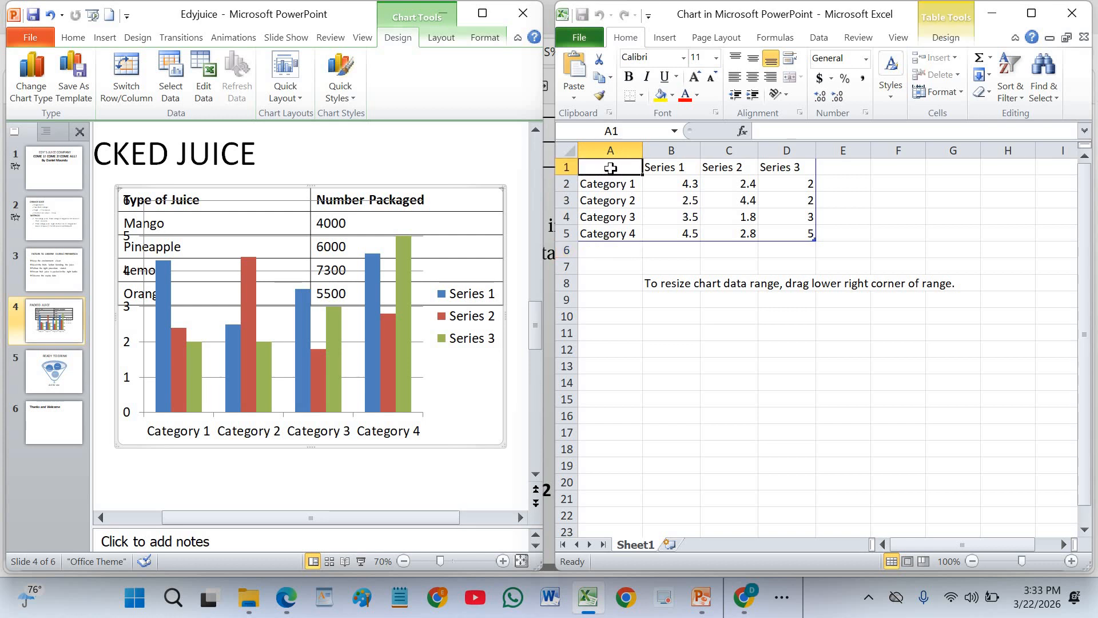
{"action": "left_click", "coordinate": [580, 68]}
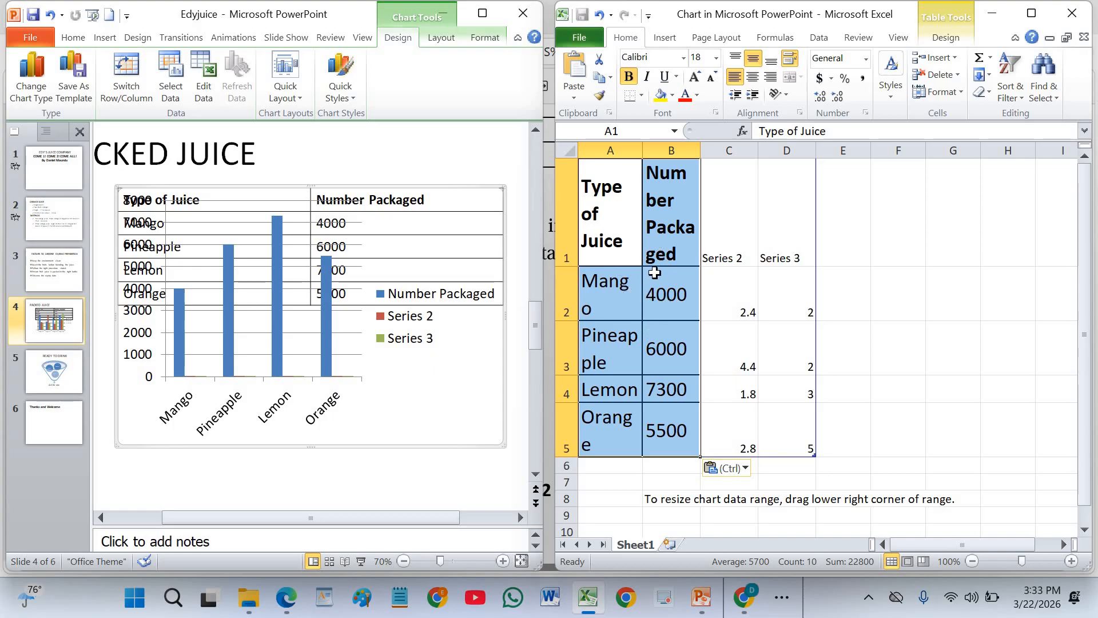
Delete the Series 2 and Series 3 table columns from the chart data and close the data sheet
{"action": "left_click", "coordinate": [756, 220]}
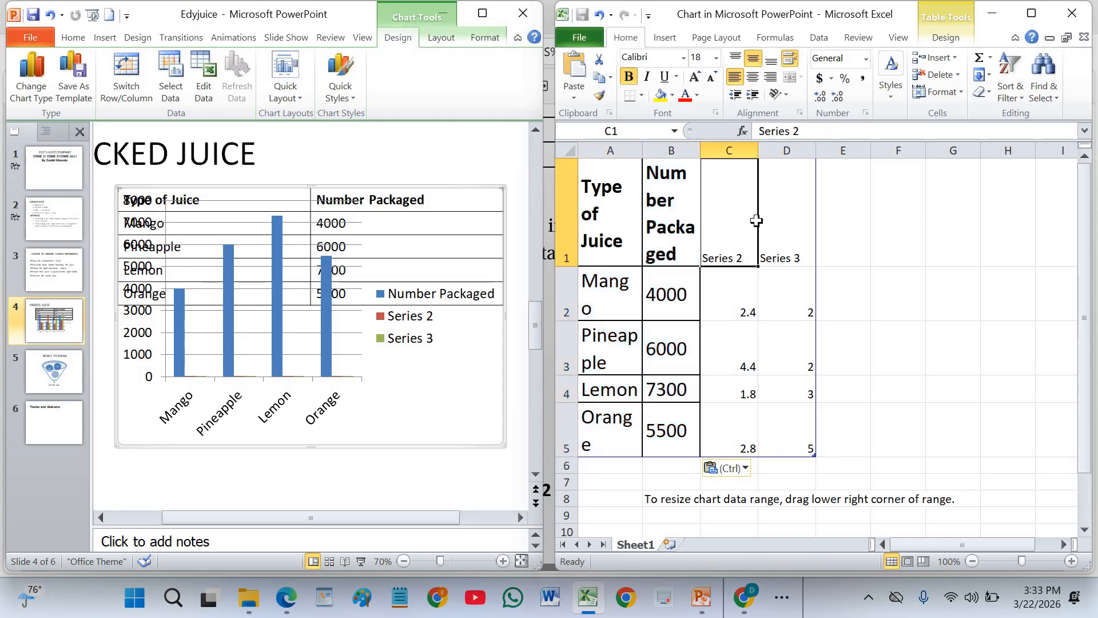
{"action": "left_click_drag", "start_coordinate": [756, 220], "coordinate": [779, 434]}
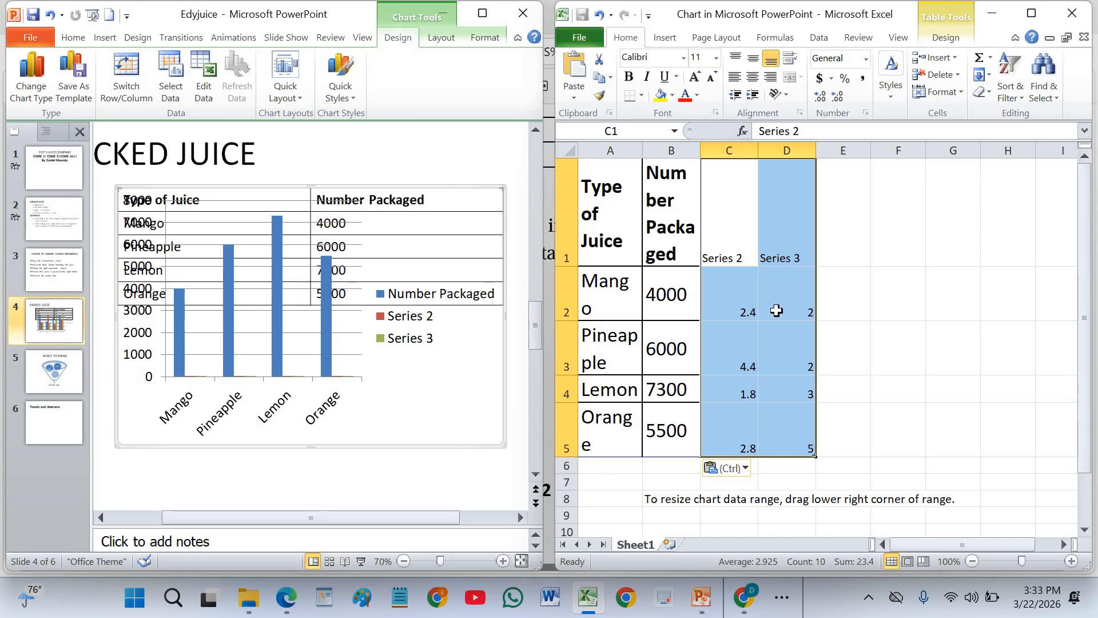
{"action": "right_click", "coordinate": [776, 290]}
{"action": "right_click", "coordinate": [779, 292]}
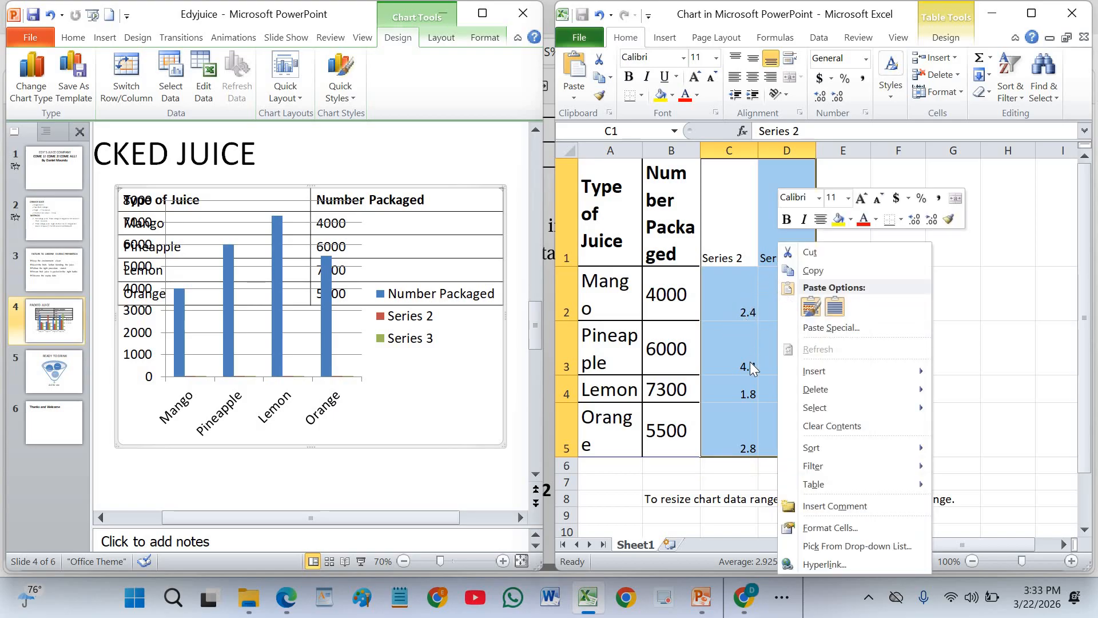
{"action": "mouse_move", "coordinate": [813, 395]}
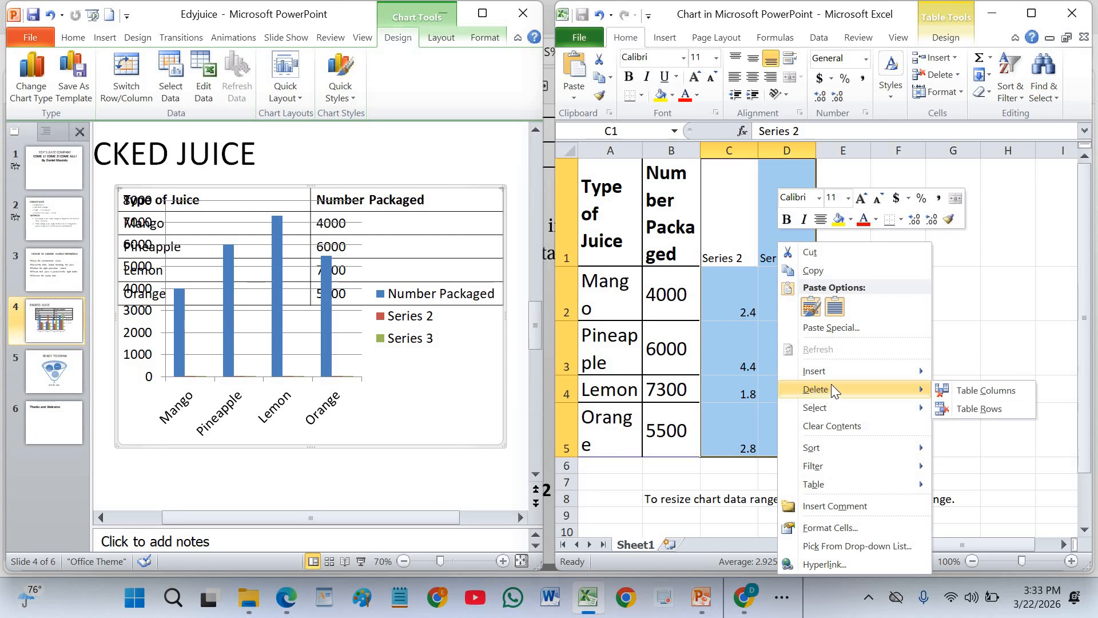
{"action": "left_click", "coordinate": [988, 391]}
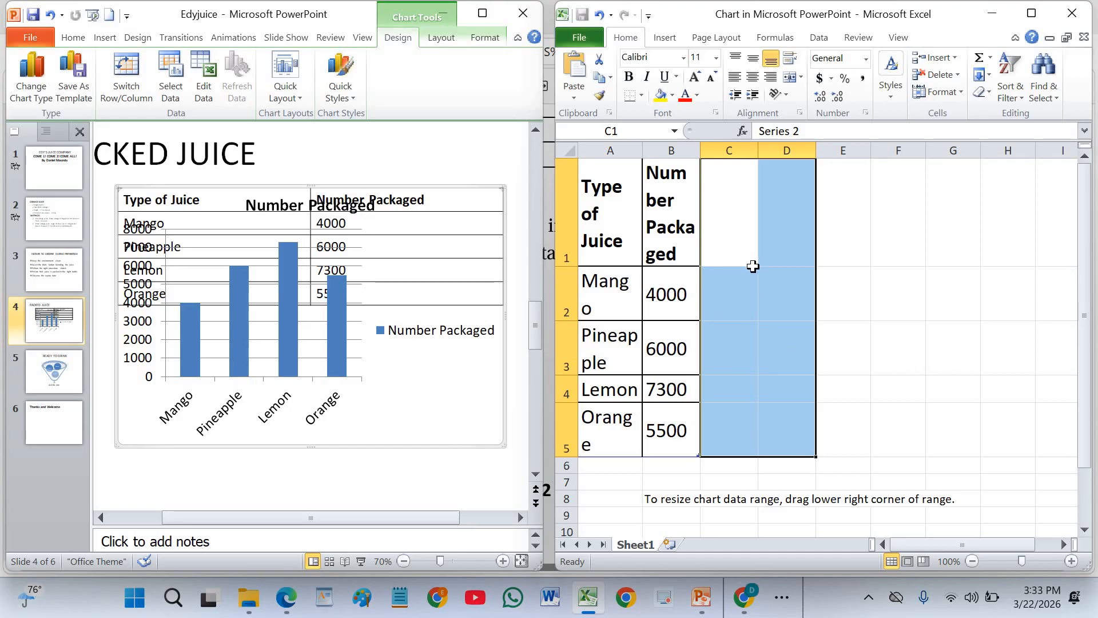
{"action": "left_click", "coordinate": [1072, 14]}
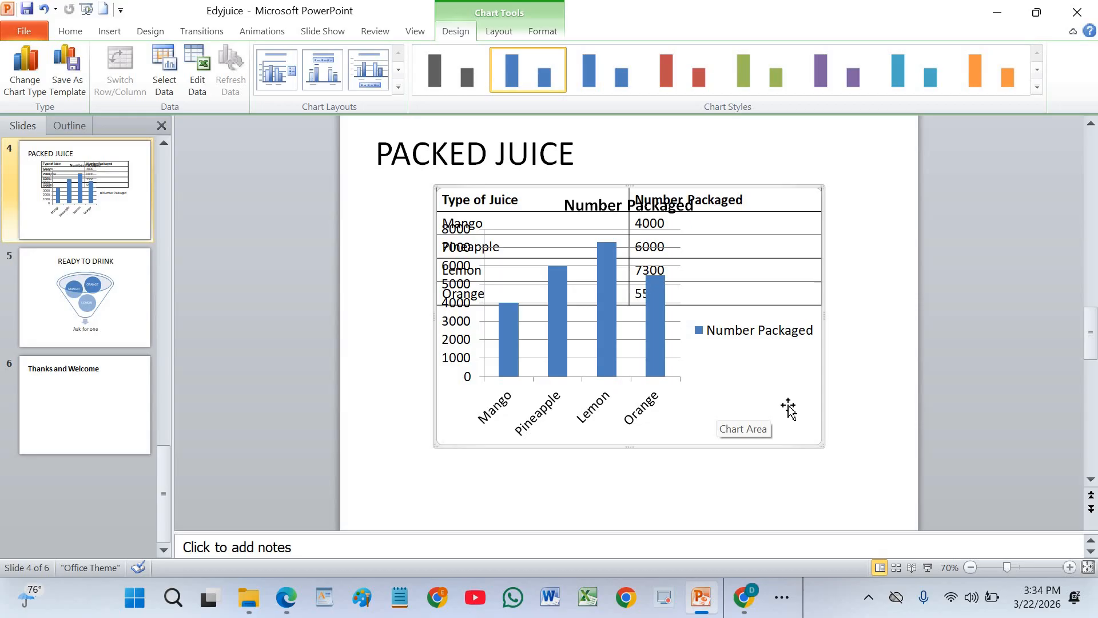
Move the column chart down the slide, away from the upper rows of the juice table
{"action": "left_click_drag", "start_coordinate": [789, 406], "coordinate": [789, 479]}
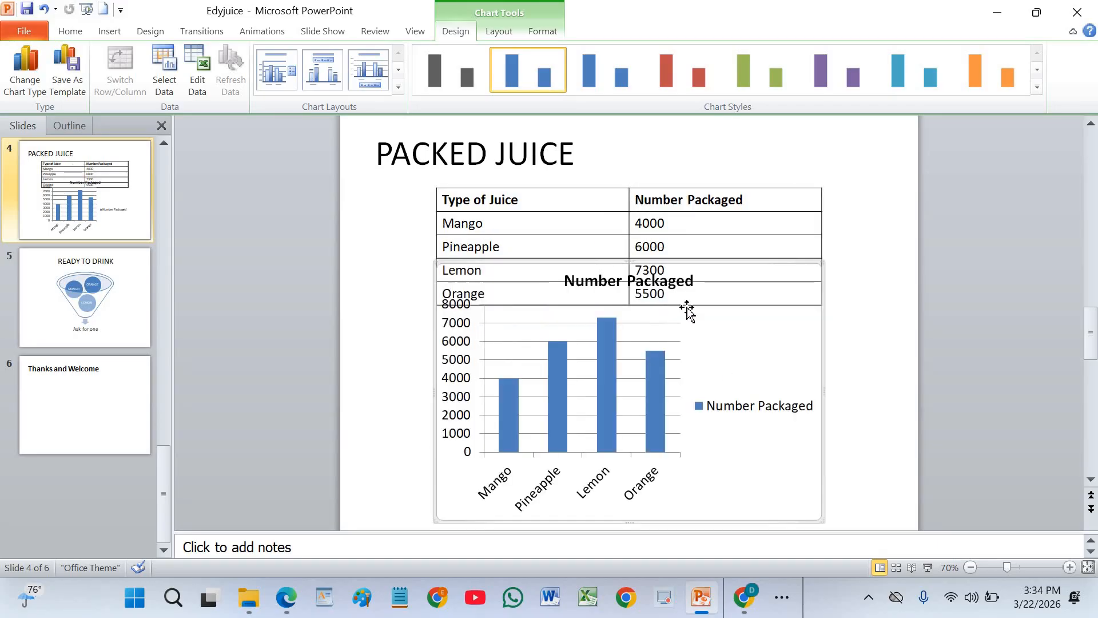